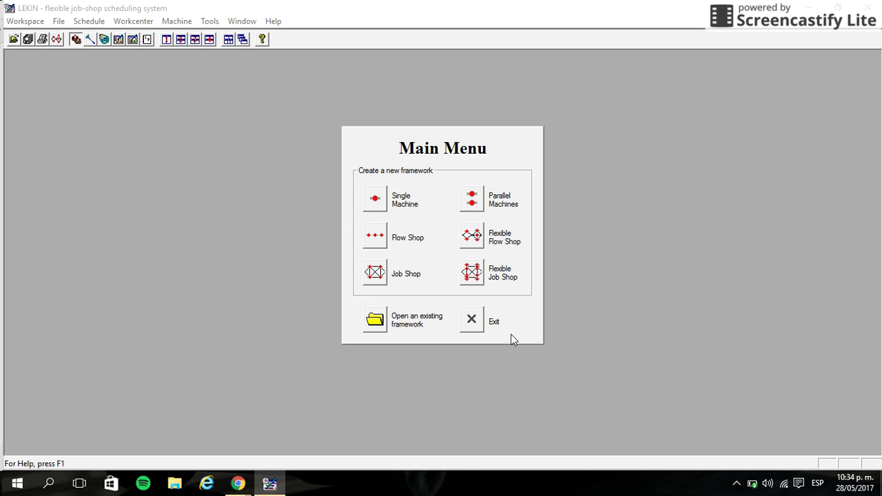
Create a job shop with 3 workcenters and 3 jobs, then add workcenters W001 and W002.
{"action": "left_click", "coordinate": [373, 269]}
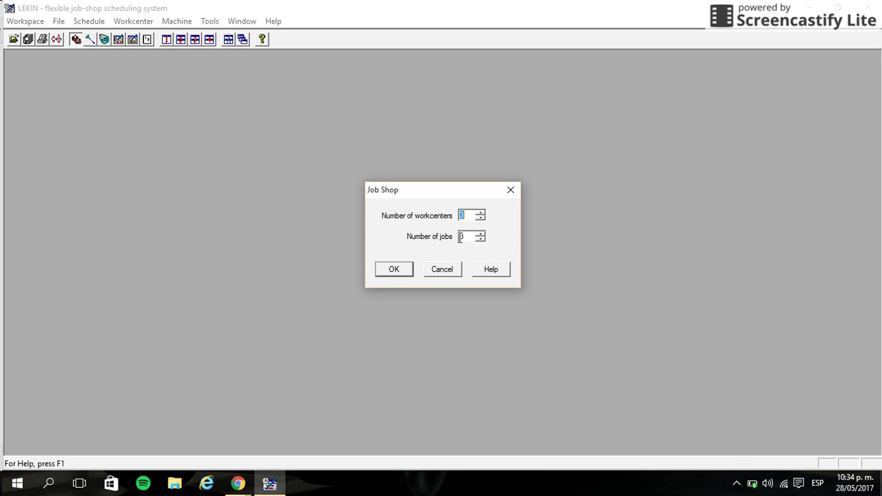
{"action": "left_click", "coordinate": [399, 273]}
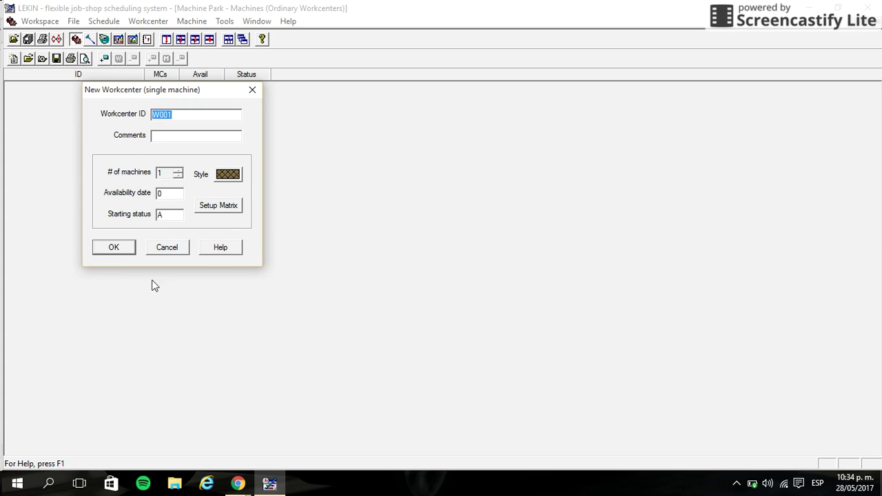
{"action": "left_click", "coordinate": [115, 248]}
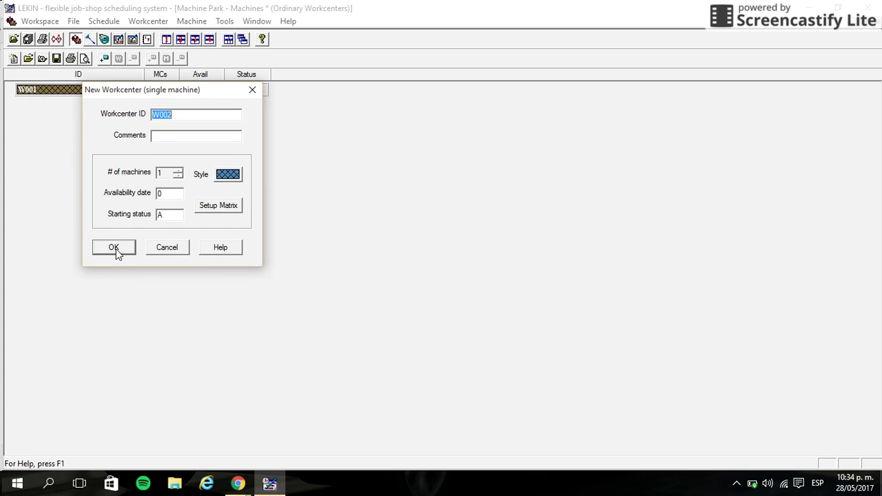
{"action": "left_click", "coordinate": [116, 249]}
Add workcenter W003, then clear job J001's comment.
{"action": "left_click", "coordinate": [116, 248]}
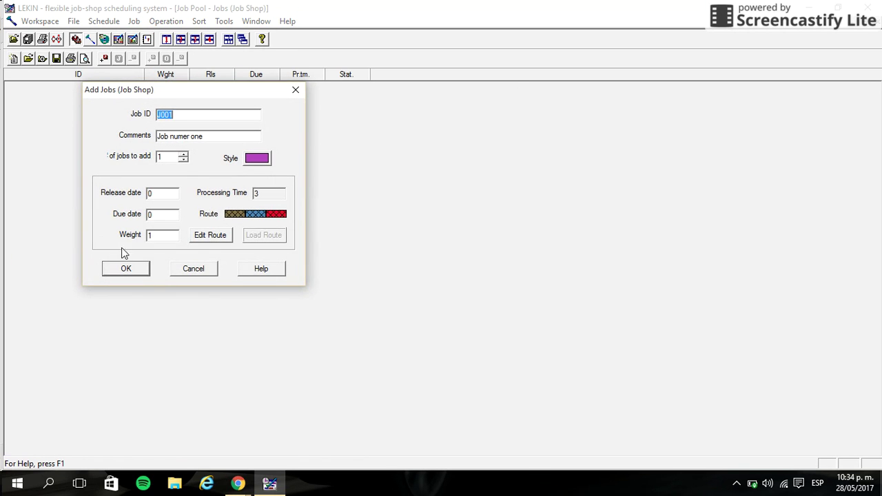
{"action": "left_click_drag", "start_coordinate": [207, 93], "coordinate": [392, 136]}
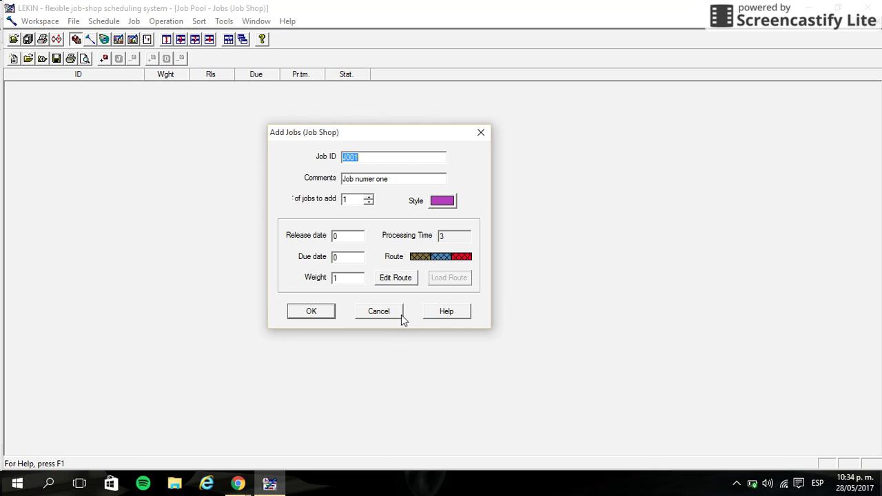
{"action": "left_click_drag", "start_coordinate": [387, 178], "coordinate": [273, 176]}
{"action": "key", "text": "BackSpace"}
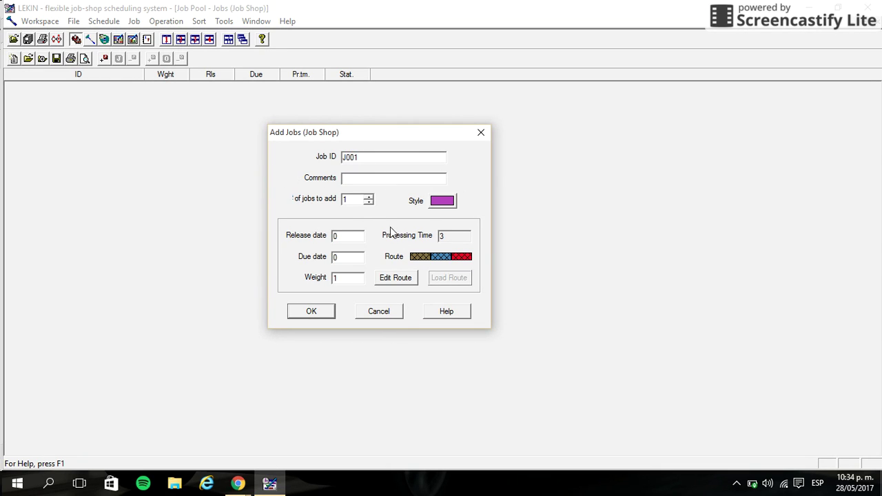
Route job J001 through W001, W003, then W002.
{"action": "left_click", "coordinate": [406, 284]}
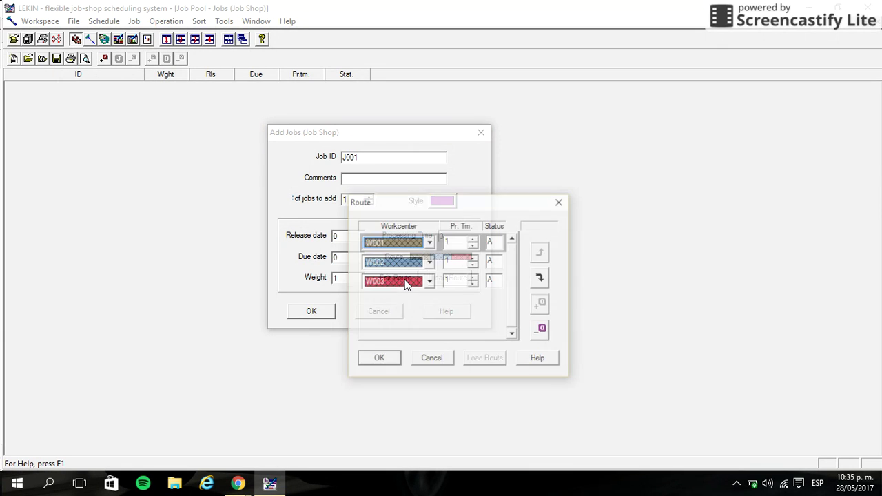
{"action": "left_click_drag", "start_coordinate": [437, 212], "coordinate": [375, 142]}
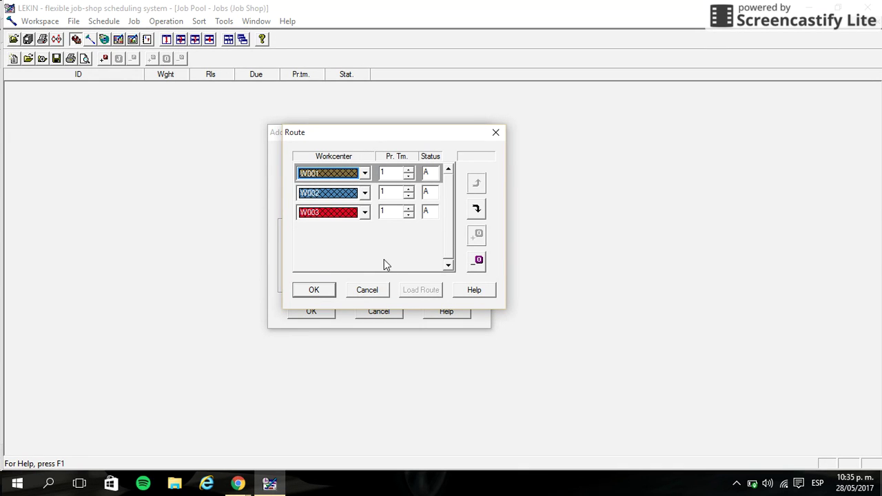
{"action": "left_click", "coordinate": [364, 174]}
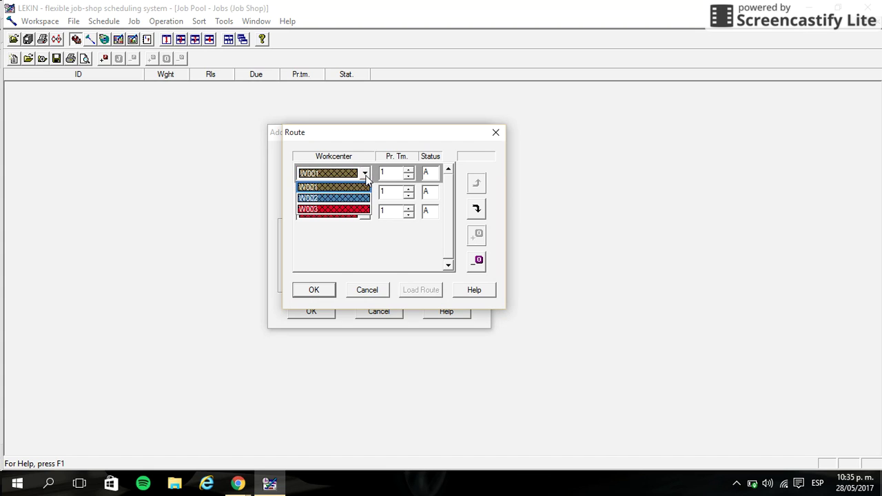
{"action": "left_click", "coordinate": [378, 227]}
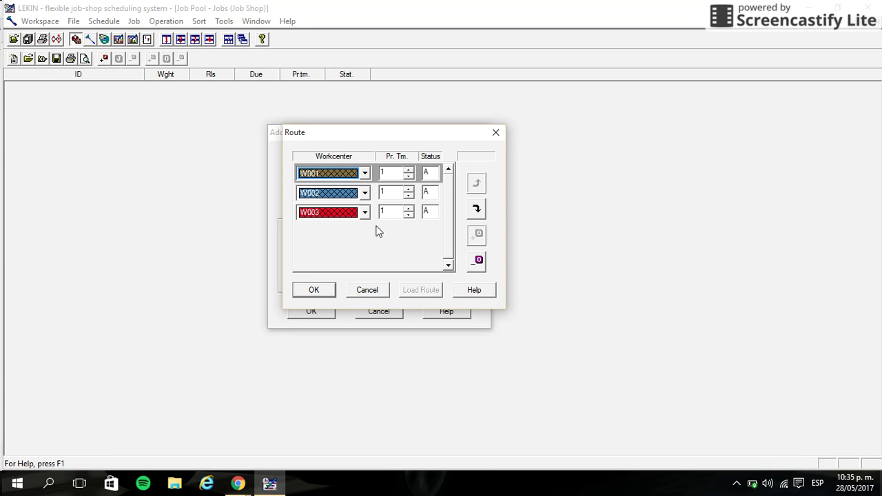
{"action": "left_click", "coordinate": [364, 174]}
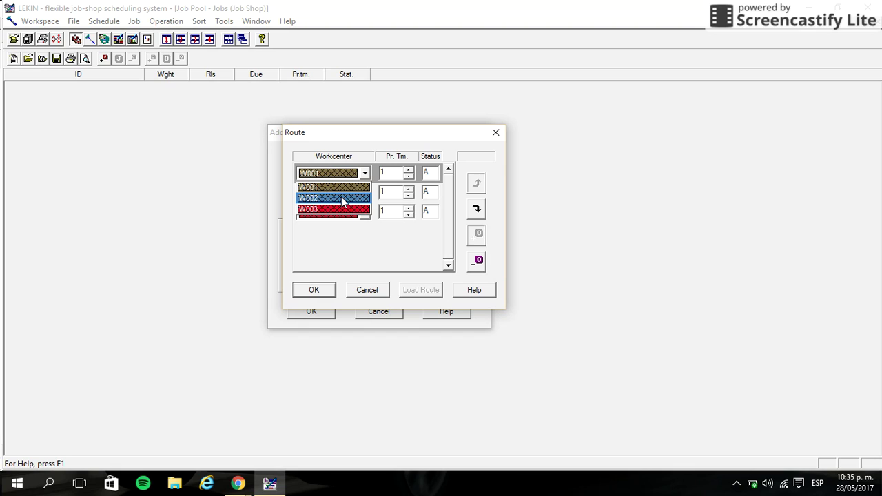
{"action": "left_click", "coordinate": [341, 186]}
{"action": "left_click", "coordinate": [354, 198]}
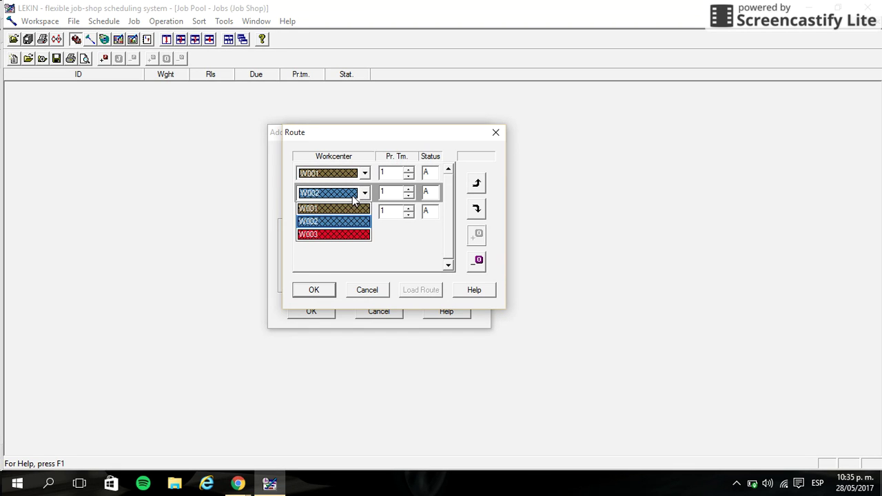
{"action": "left_click", "coordinate": [335, 234]}
{"action": "left_click", "coordinate": [365, 213]}
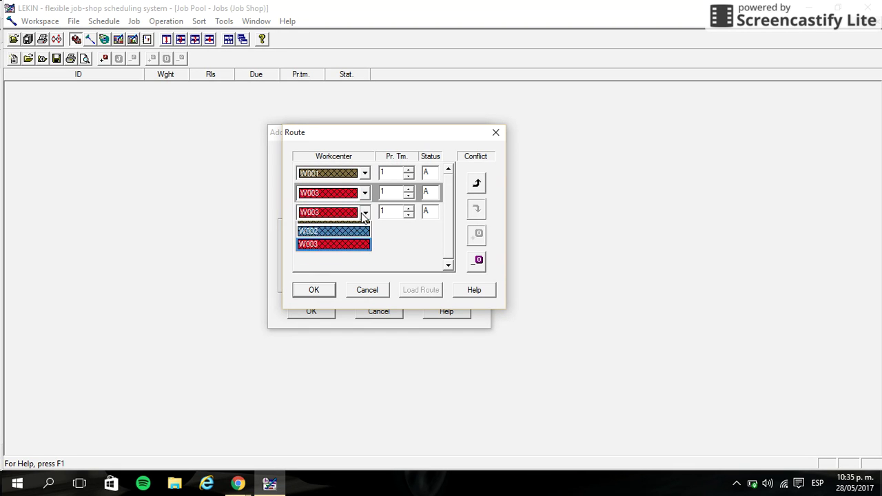
{"action": "left_click", "coordinate": [336, 234]}
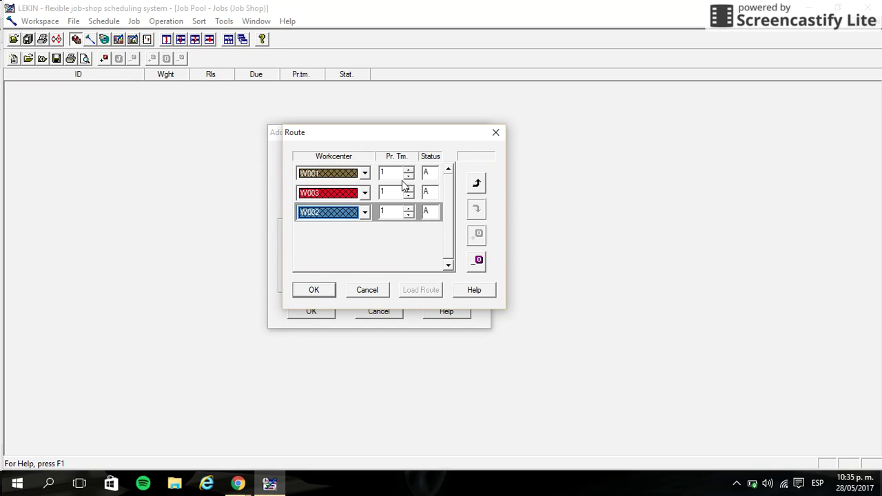
Give J001's route steps processing times 7, 4 and 9, and confirm the route.
{"action": "left_click", "coordinate": [390, 172]}
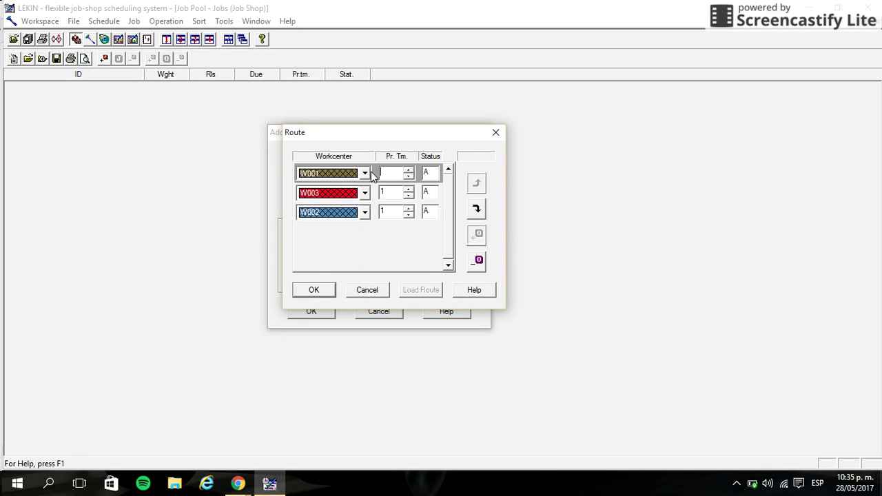
{"action": "type", "text": "7"}
{"action": "key", "text": "Down"}
{"action": "key", "text": "BackSpace"}
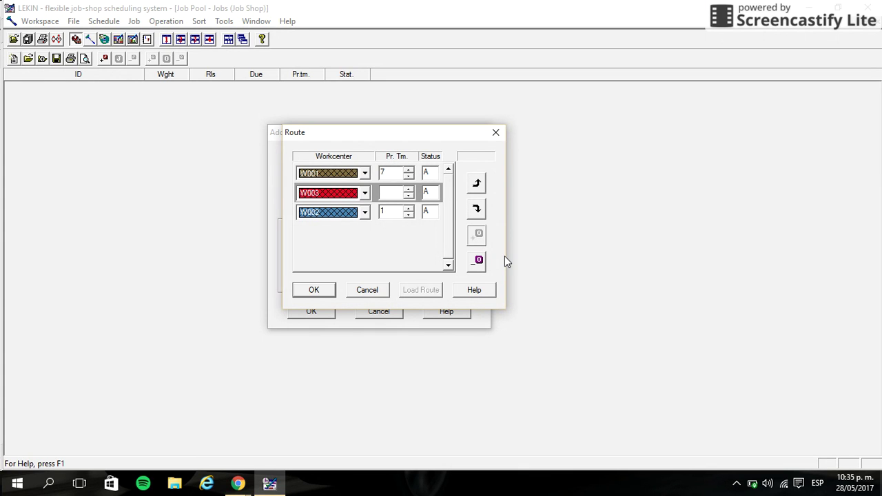
{"action": "type", "text": "4"}
{"action": "left_click", "coordinate": [400, 213]}
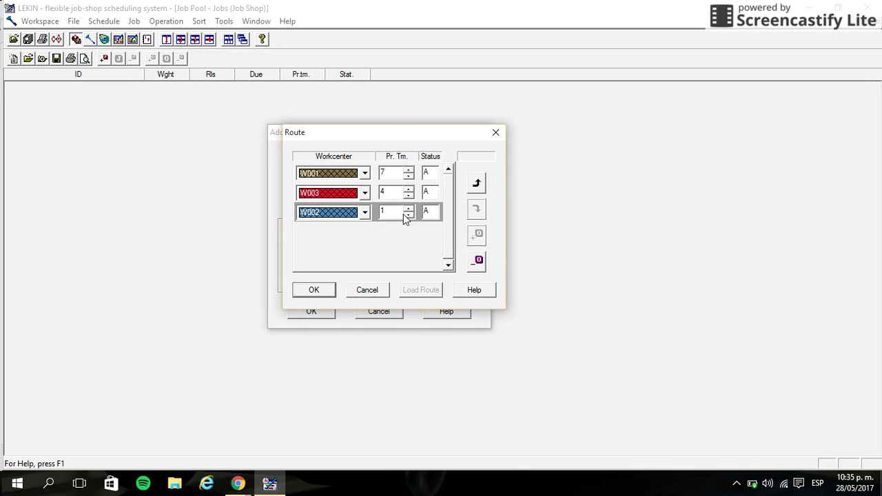
{"action": "key", "text": "BackSpace"}
{"action": "type", "text": "9"}
{"action": "left_click", "coordinate": [316, 291]}
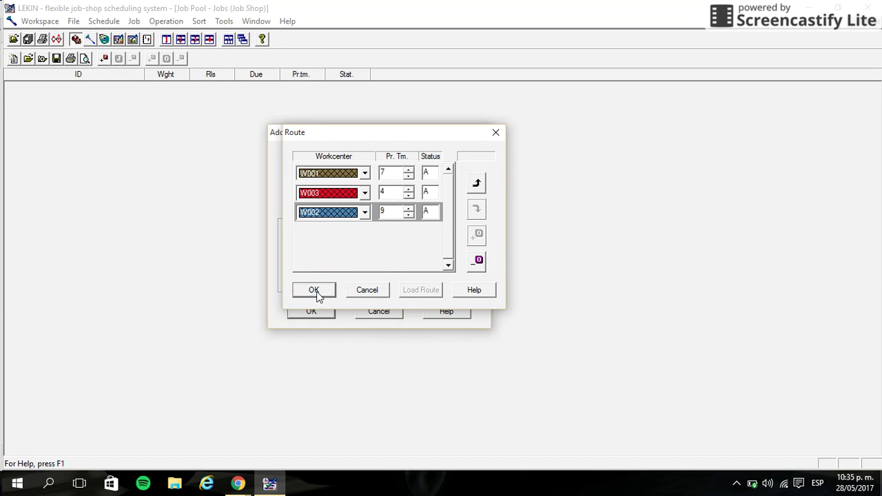
Add J001 to the job pool and route job J002 through W001, W002, then W003.
{"action": "left_click", "coordinate": [311, 311]}
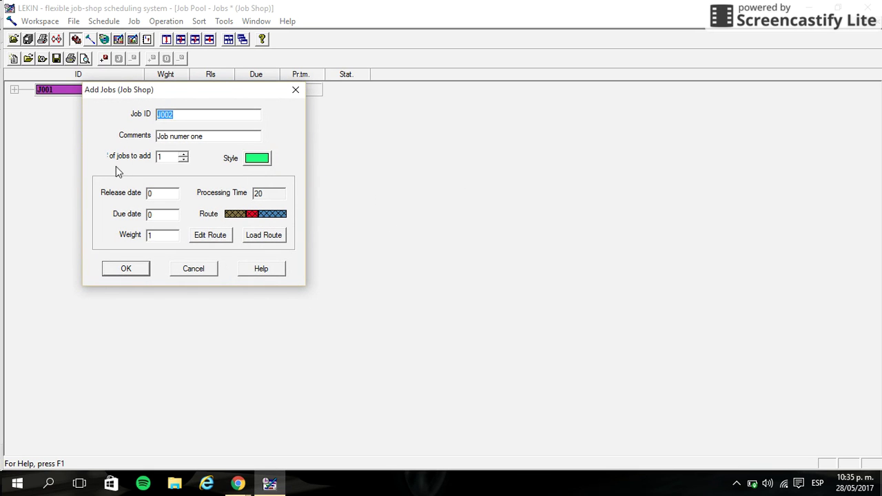
{"action": "left_click_drag", "start_coordinate": [175, 104], "coordinate": [388, 124]}
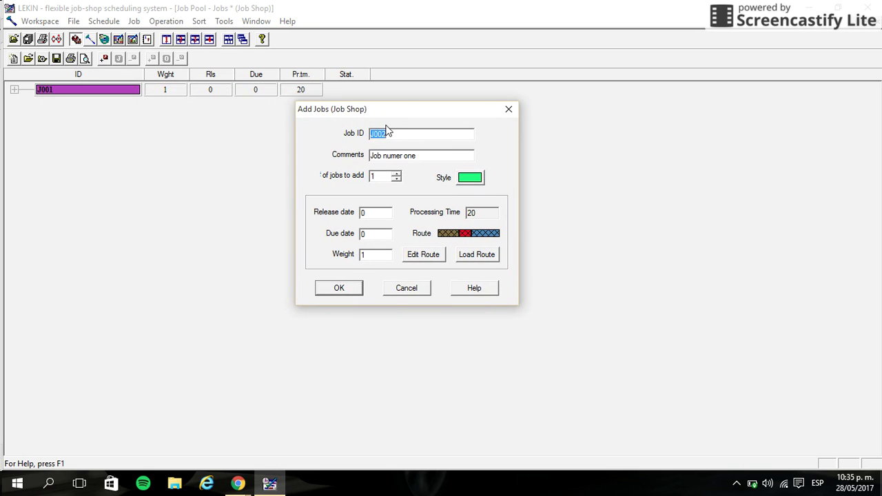
{"action": "left_click", "coordinate": [423, 255]}
{"action": "left_click", "coordinate": [456, 219]}
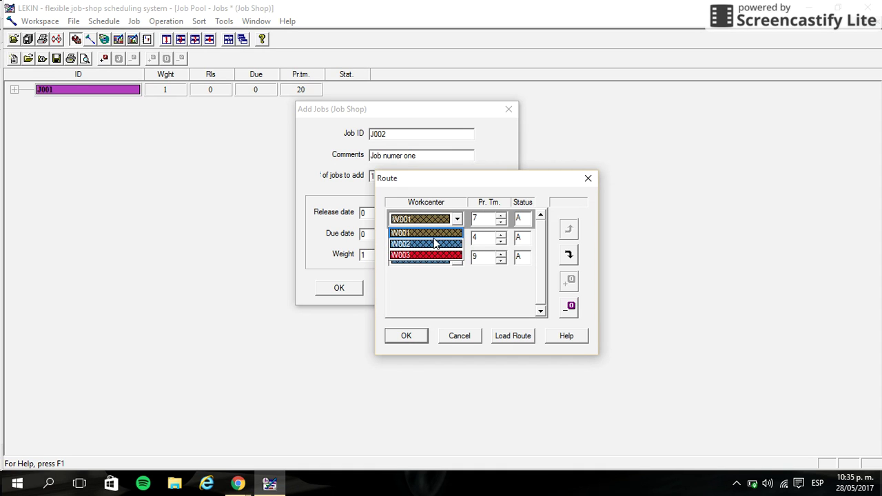
{"action": "left_click", "coordinate": [436, 235]}
{"action": "left_click", "coordinate": [457, 238]}
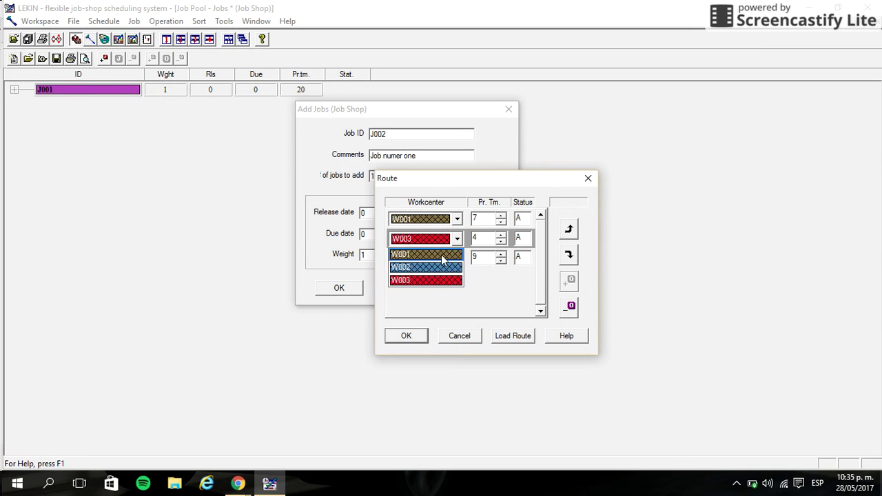
{"action": "left_click", "coordinate": [439, 267]}
{"action": "left_click", "coordinate": [457, 258]}
{"action": "left_click", "coordinate": [436, 298]}
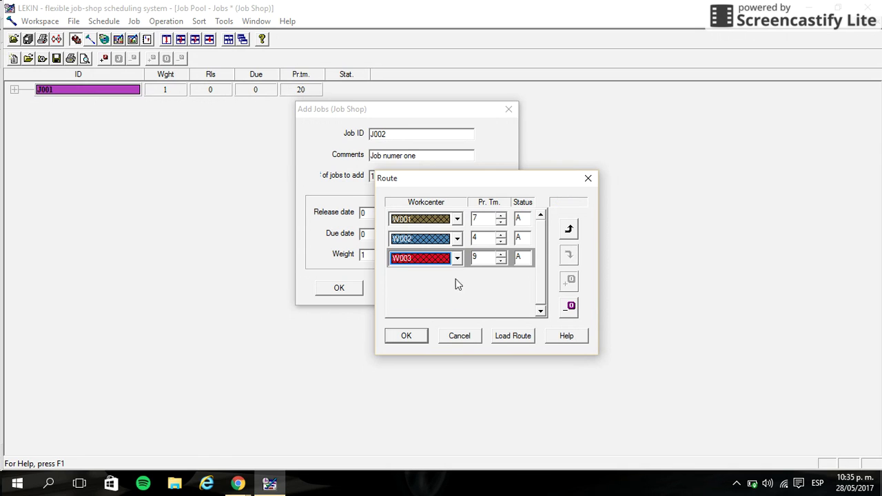
Set J002's processing times to 4, 7 and 7, and add it to the job pool.
{"action": "left_click", "coordinate": [491, 218]}
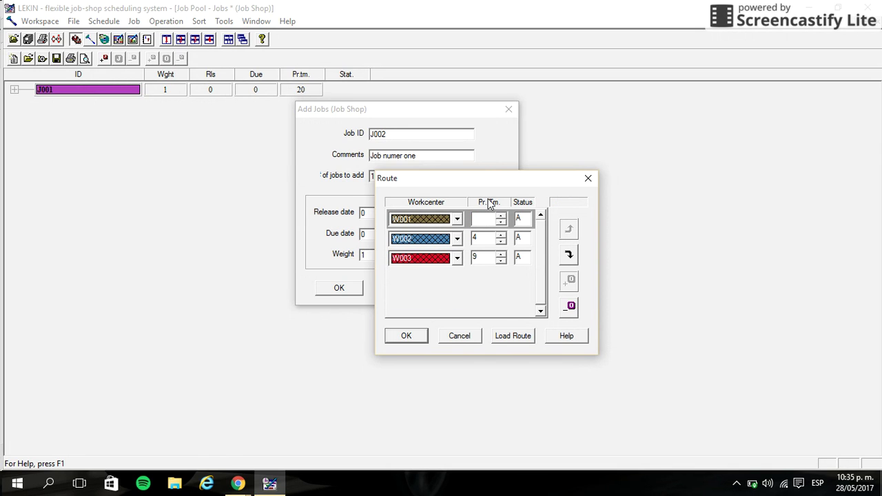
{"action": "type", "text": "4"}
{"action": "left_click", "coordinate": [486, 237]}
{"action": "type", "text": "7"}
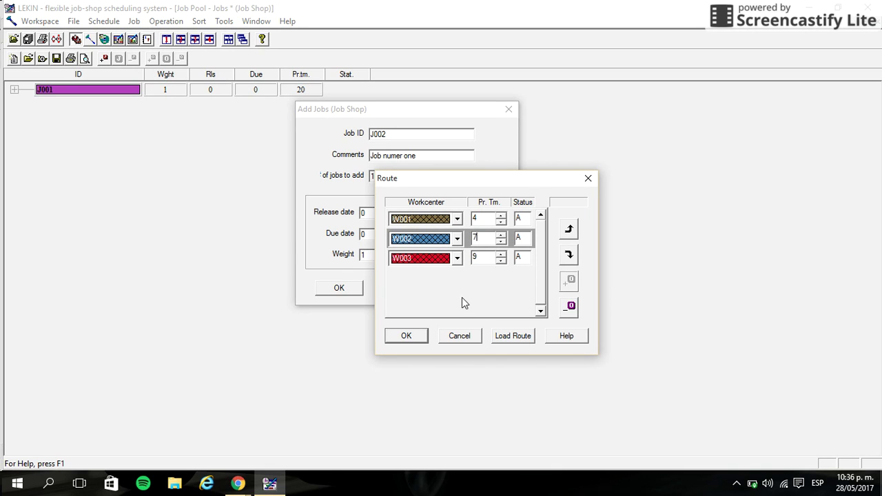
{"action": "left_click", "coordinate": [428, 254]}
{"action": "type", "text": "7"}
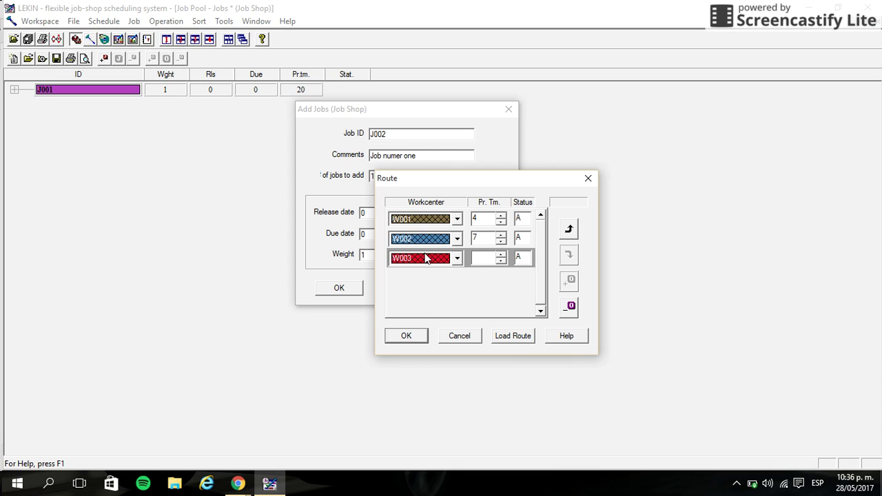
{"action": "left_click", "coordinate": [422, 337]}
{"action": "left_click", "coordinate": [359, 286]}
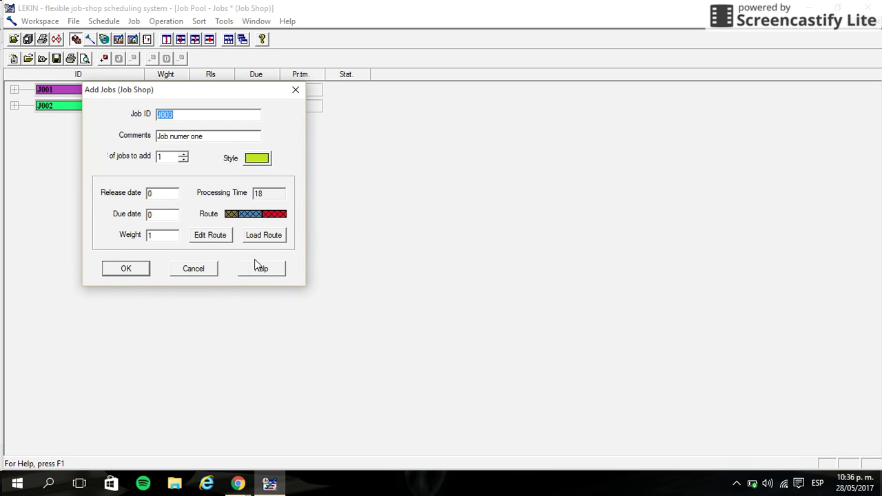
Route job J003 through W003, W002, then W001.
{"action": "left_click", "coordinate": [214, 239]}
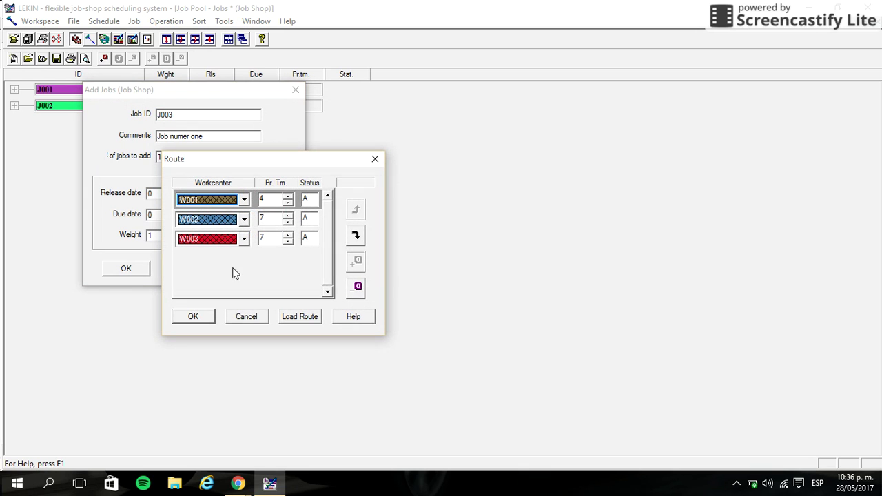
{"action": "left_click", "coordinate": [245, 202]}
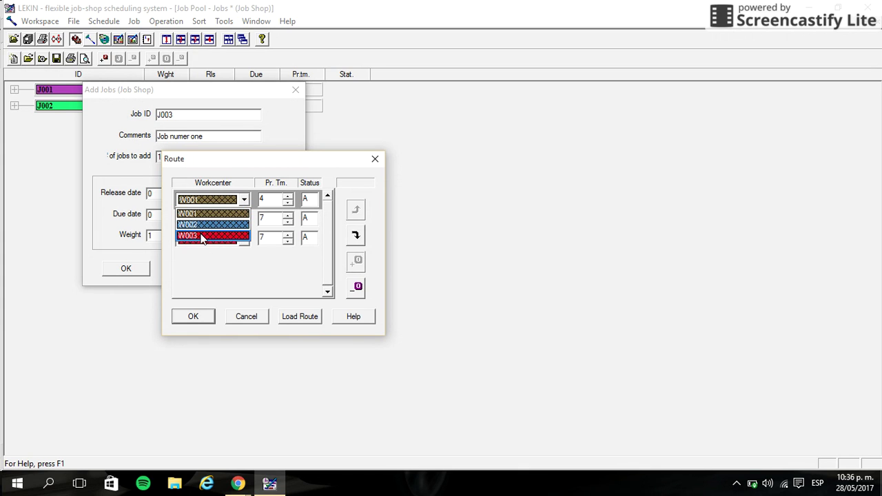
{"action": "left_click", "coordinate": [201, 236]}
{"action": "left_click", "coordinate": [243, 219]}
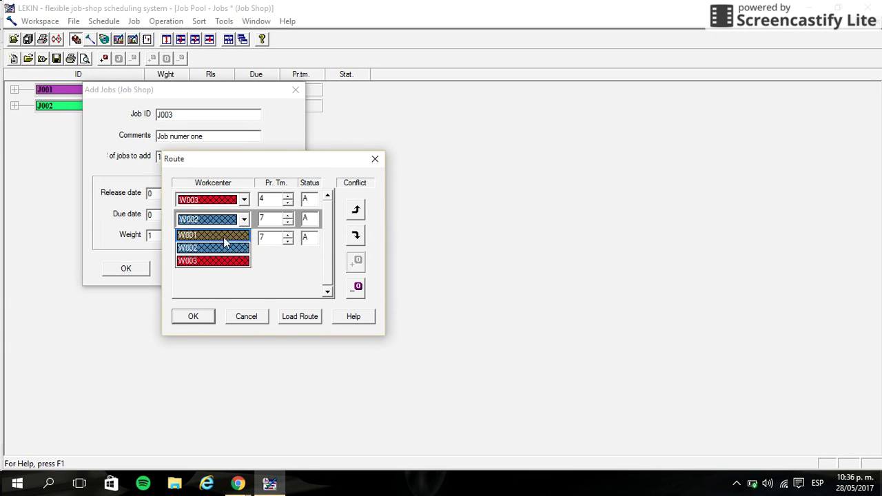
{"action": "left_click", "coordinate": [210, 248]}
{"action": "left_click", "coordinate": [244, 239]}
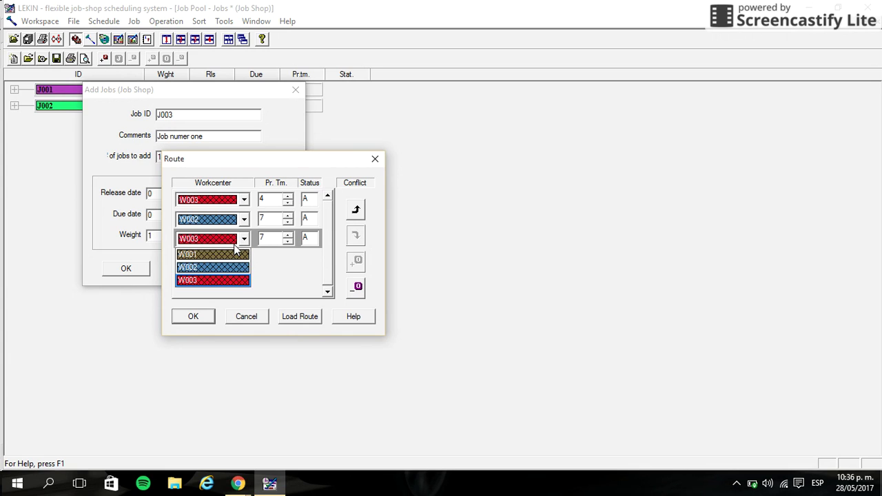
{"action": "left_click", "coordinate": [213, 254]}
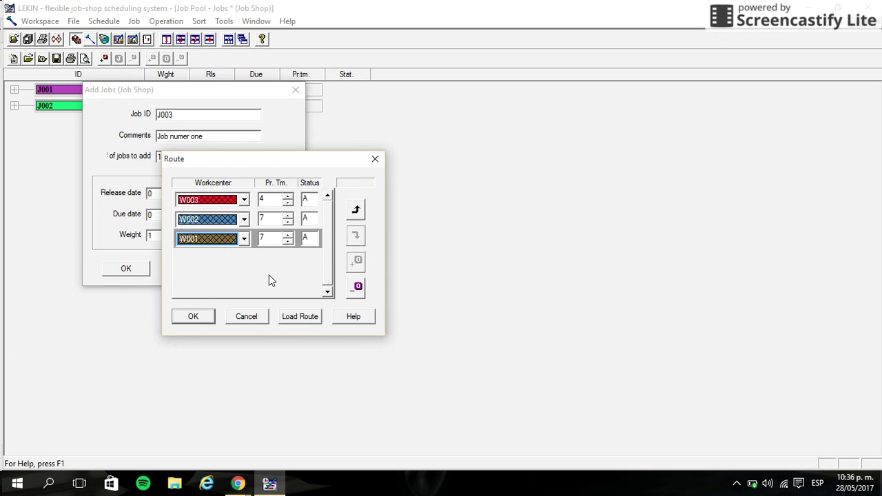
Set J003's processing times to 8, 3 and 8, and add it to the job pool.
{"action": "left_click", "coordinate": [272, 198]}
{"action": "left_click_drag", "start_coordinate": [272, 198], "coordinate": [226, 195]}
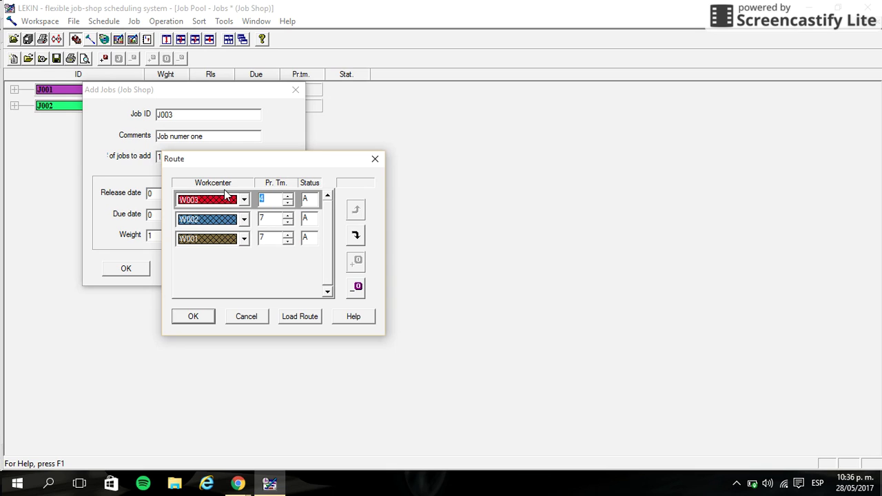
{"action": "type", "text": "8"}
{"action": "left_click", "coordinate": [260, 219]}
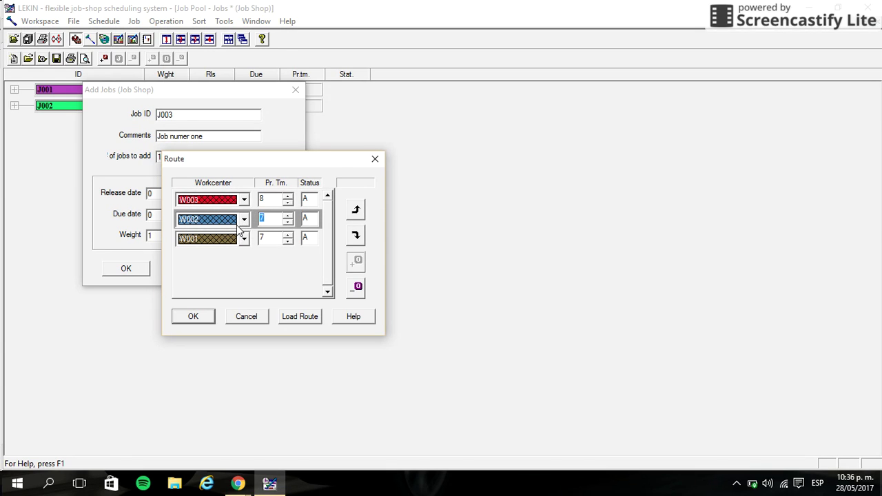
{"action": "type", "text": "3"}
{"action": "left_click", "coordinate": [261, 237]}
{"action": "type", "text": "8"}
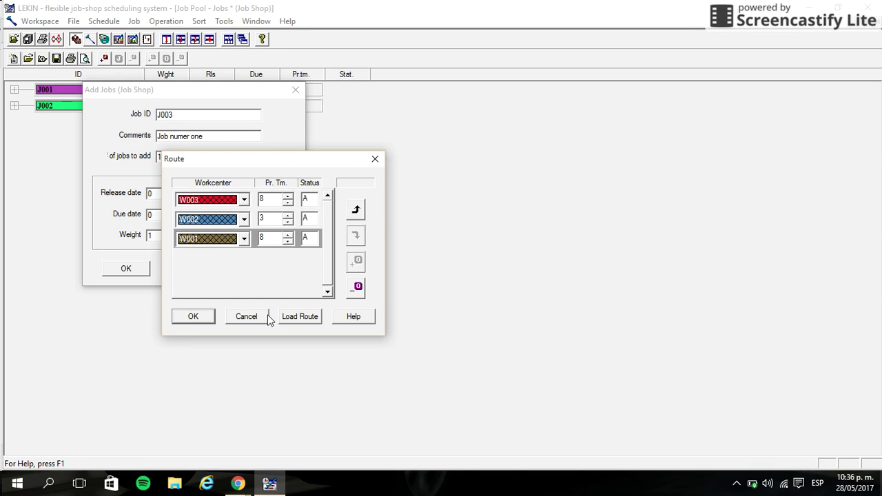
{"action": "left_click", "coordinate": [193, 316]}
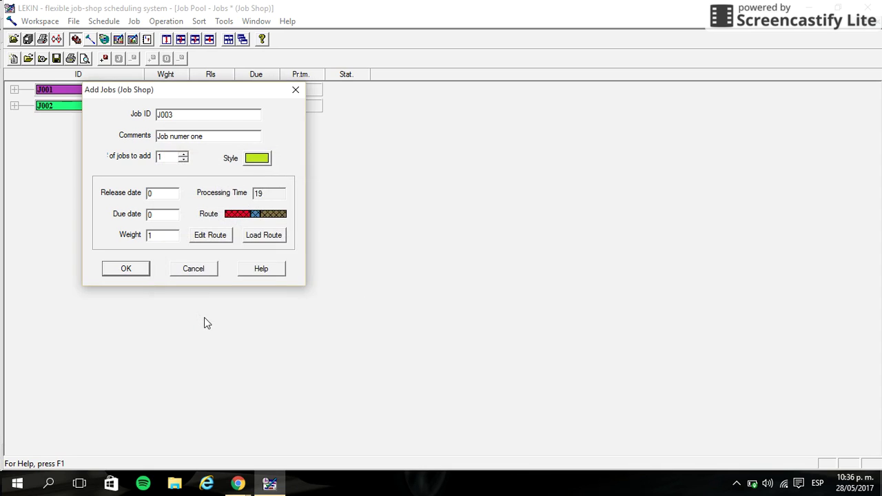
{"action": "left_click", "coordinate": [128, 270]}
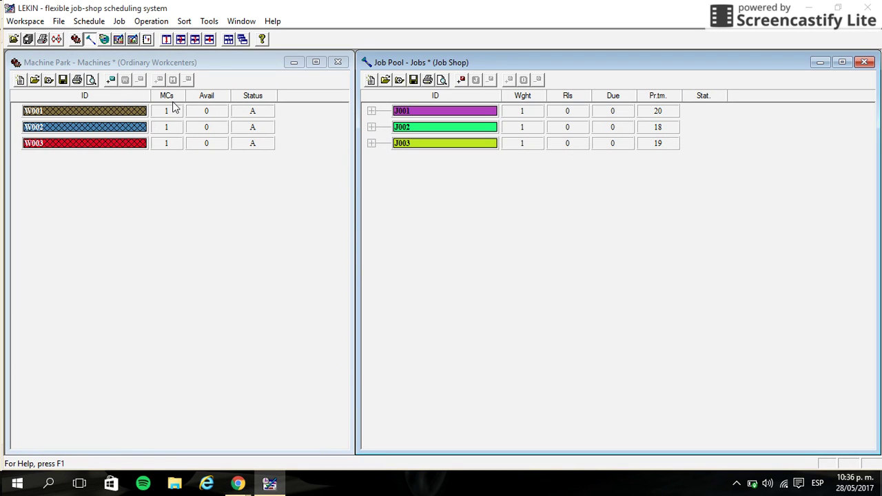
Schedule the jobs with rule 5 LPT and stretch the Gantt chart window taller.
{"action": "left_click", "coordinate": [89, 20]}
{"action": "mouse_move", "coordinate": [93, 40]}
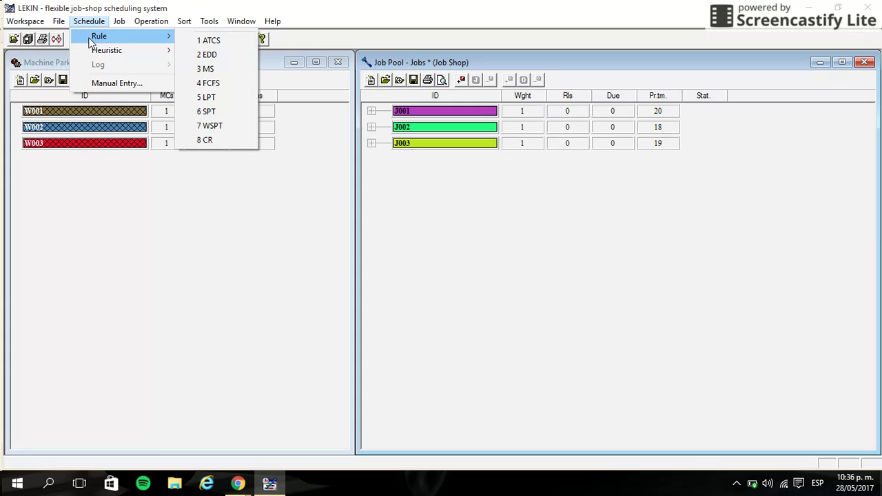
{"action": "left_click", "coordinate": [225, 97]}
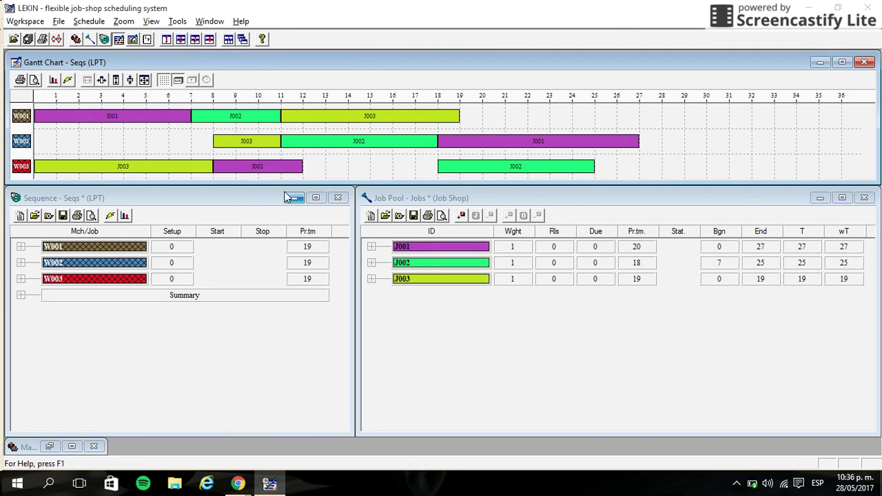
{"action": "left_click_drag", "start_coordinate": [279, 184], "coordinate": [273, 228]}
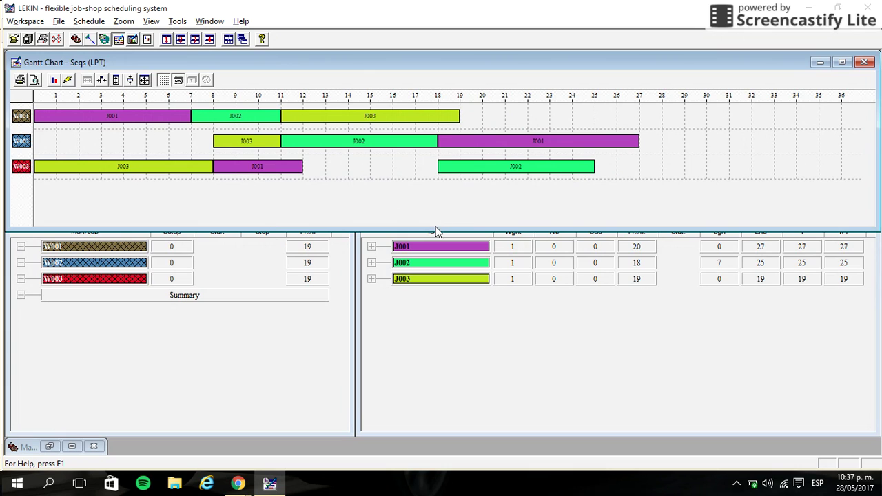
Enlarge and zoom the LPT Gantt chart so all three workcenter rows fit in view.
{"action": "left_click_drag", "start_coordinate": [436, 231], "coordinate": [437, 245]}
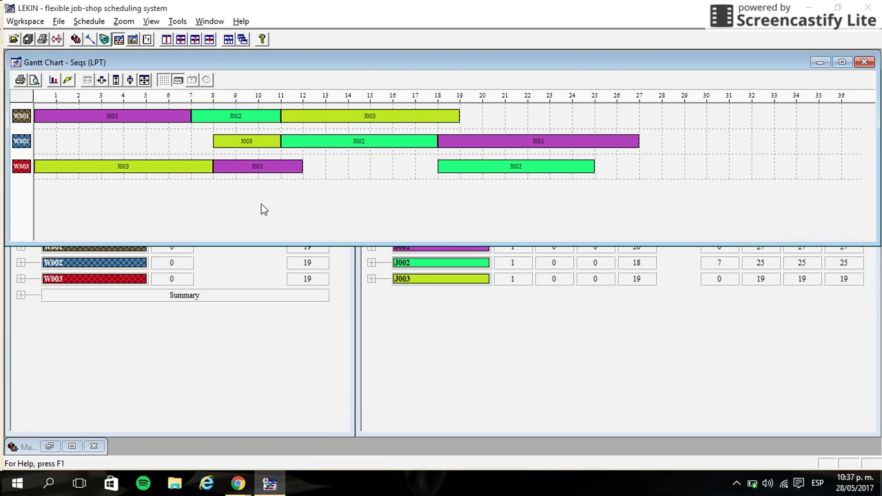
{"action": "left_click", "coordinate": [116, 80]}
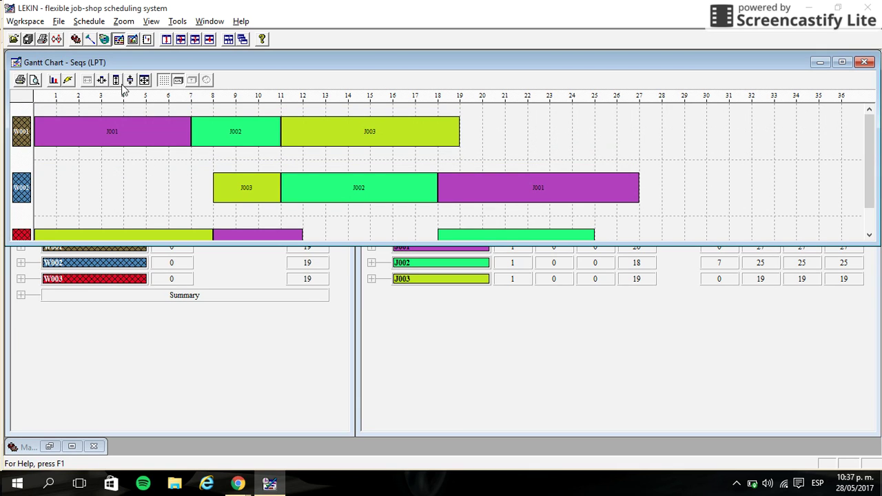
{"action": "left_click", "coordinate": [116, 80]}
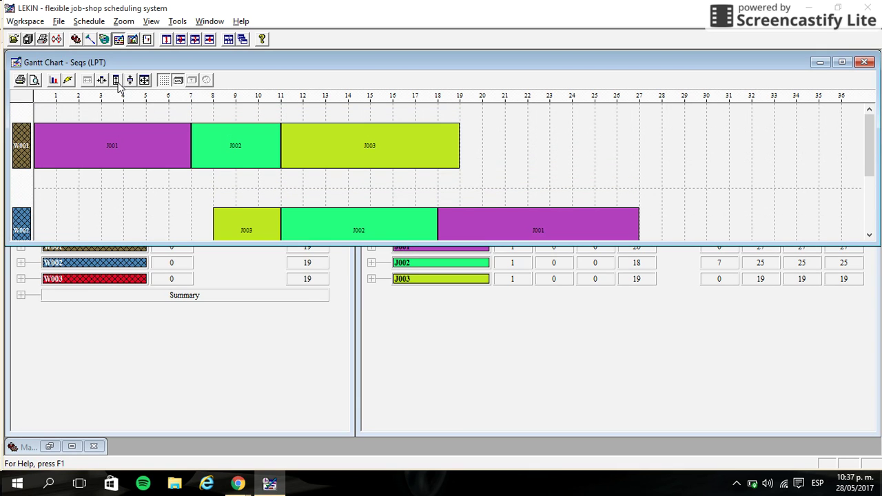
{"action": "left_click", "coordinate": [102, 81]}
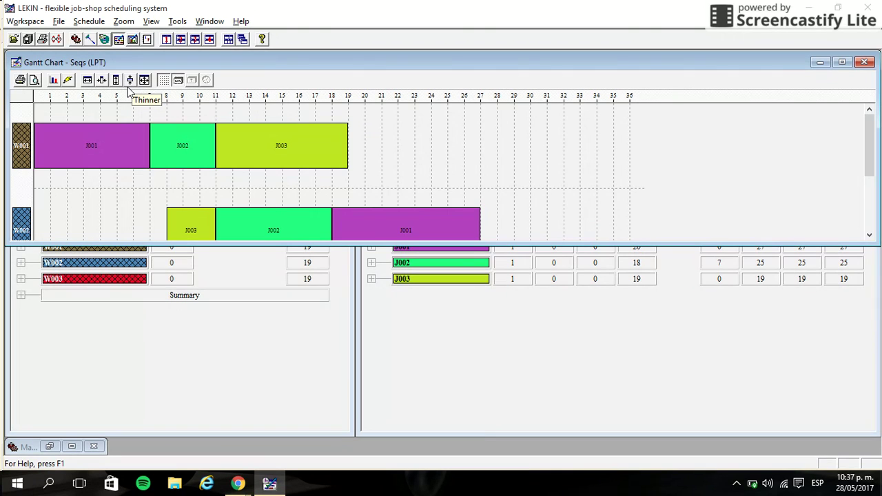
{"action": "left_click", "coordinate": [128, 85]}
{"action": "left_click", "coordinate": [128, 86]}
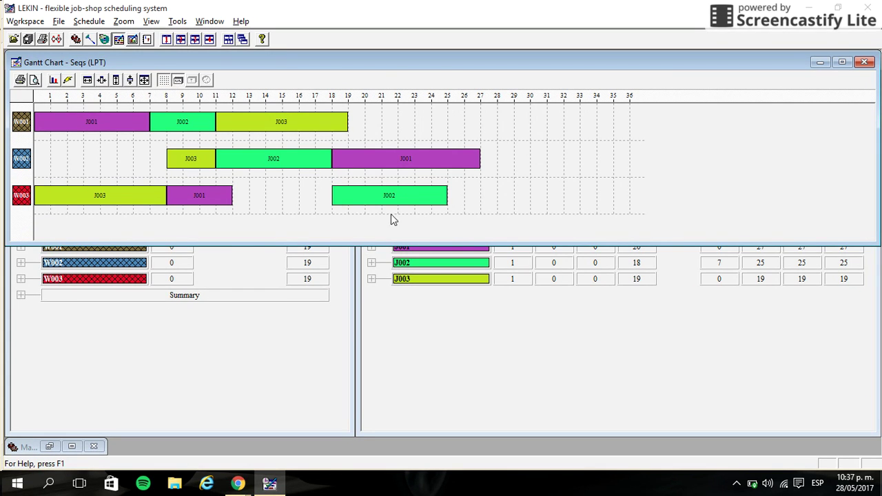
{"action": "left_click", "coordinate": [89, 22]}
{"action": "mouse_move", "coordinate": [103, 35]}
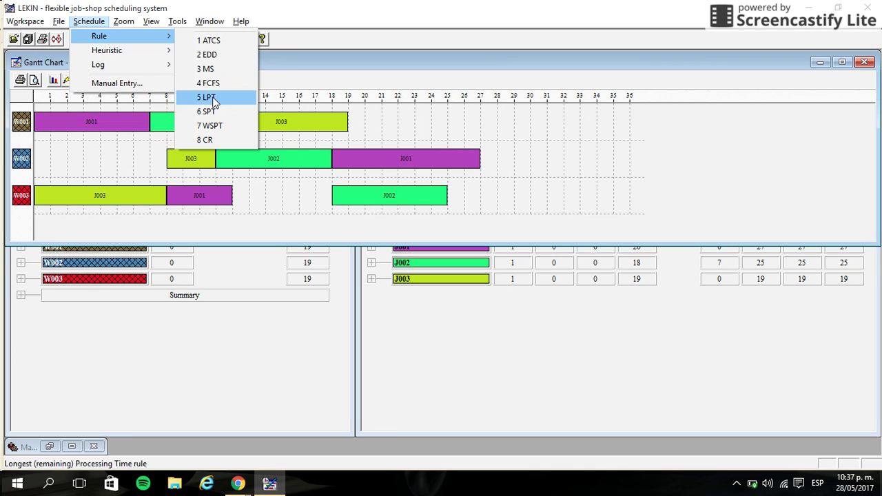
Create EDD, WSPT and SPT schedules and show the Log Book comparing them.
{"action": "left_click", "coordinate": [222, 57]}
{"action": "left_click", "coordinate": [89, 22]}
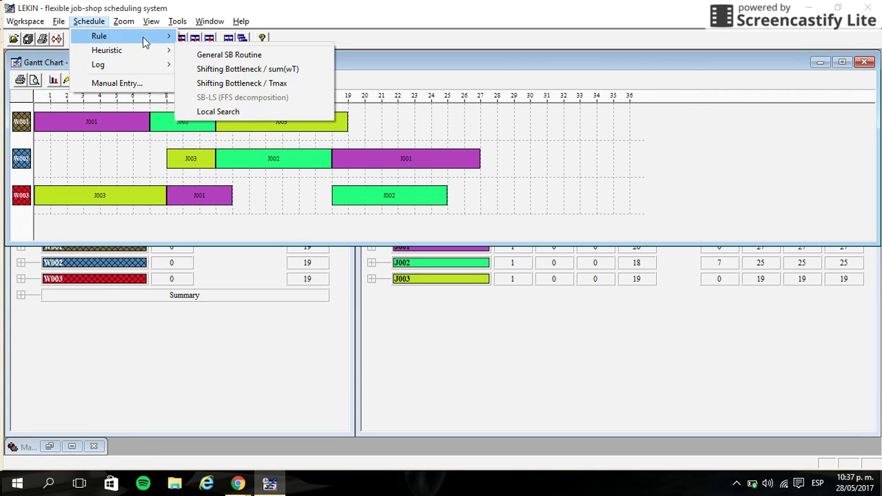
{"action": "mouse_move", "coordinate": [171, 42]}
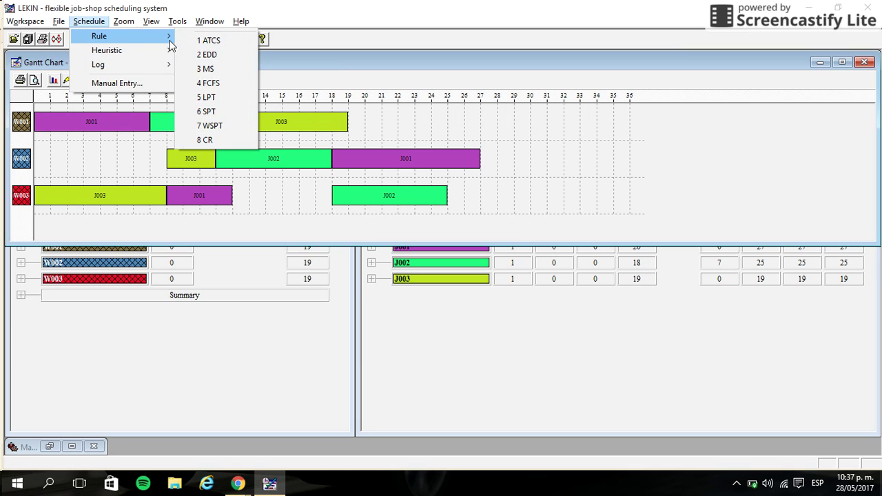
{"action": "left_click", "coordinate": [220, 124]}
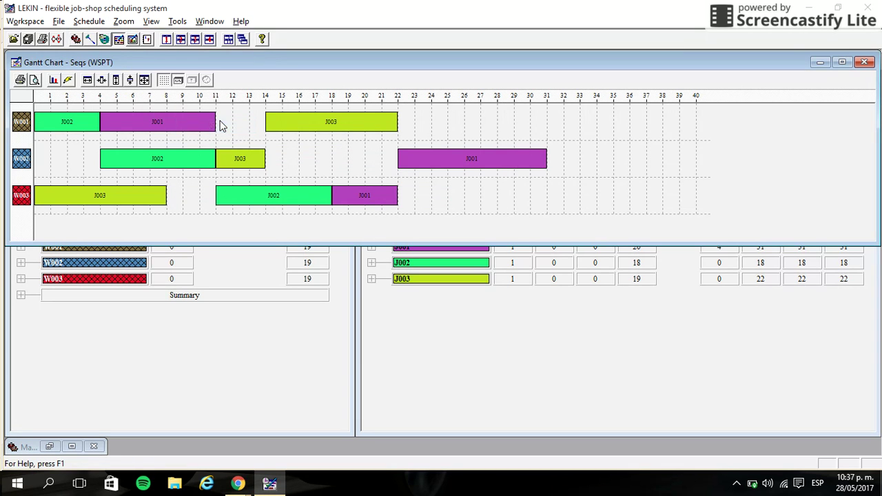
{"action": "left_click", "coordinate": [90, 21]}
{"action": "mouse_move", "coordinate": [135, 36]}
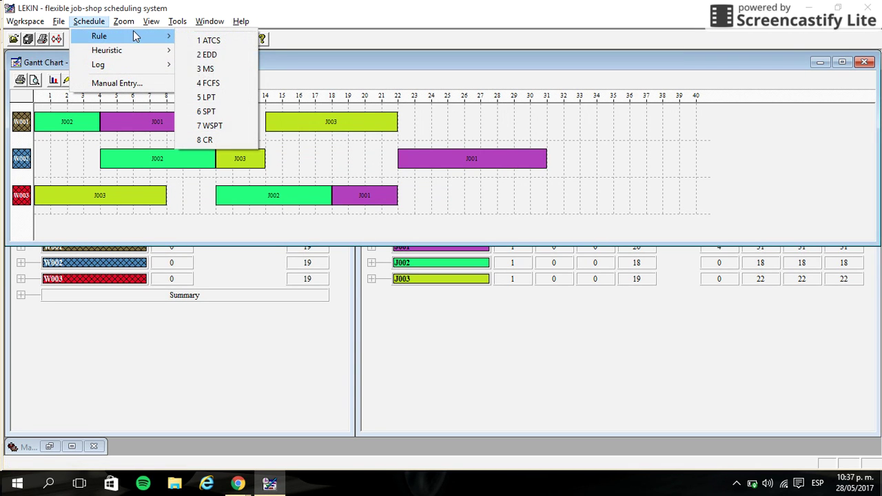
{"action": "left_click", "coordinate": [217, 113]}
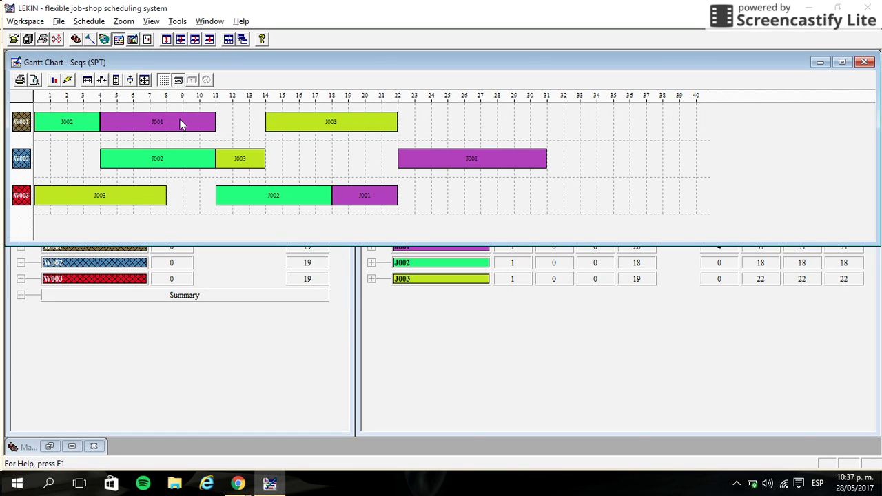
{"action": "left_click", "coordinate": [142, 41]}
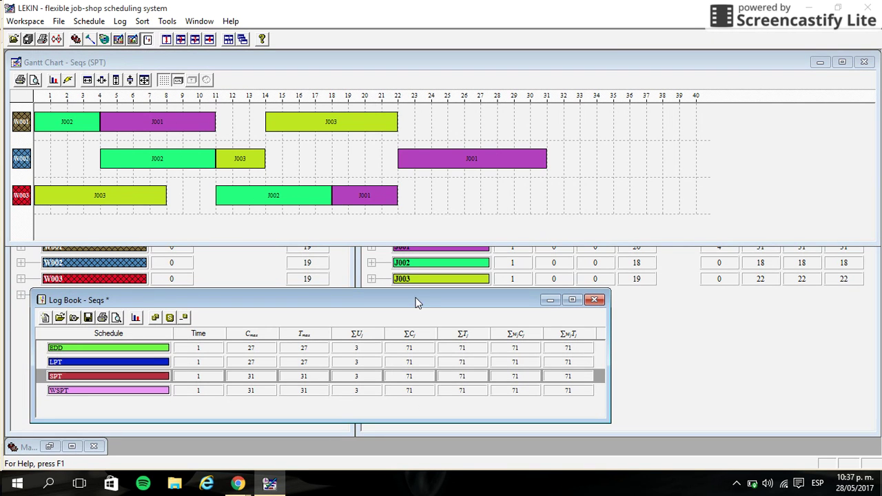
Resize the Log Book window and drag it about 60 px lower to uncover the job rows.
{"action": "left_click_drag", "start_coordinate": [417, 292], "coordinate": [404, 239]}
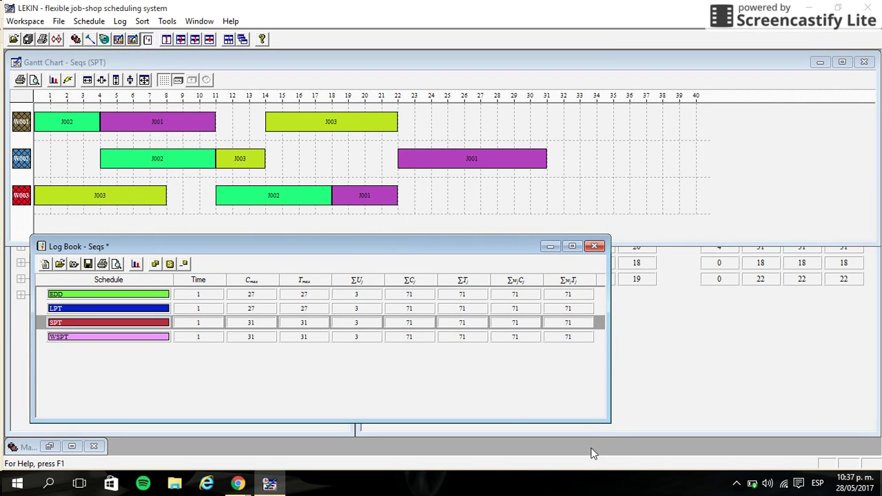
{"action": "left_click_drag", "start_coordinate": [609, 421], "coordinate": [662, 361]}
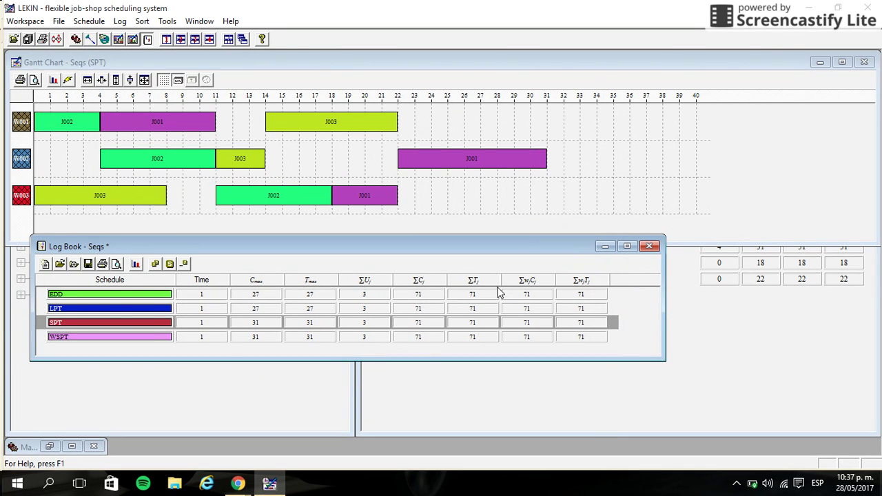
{"action": "left_click_drag", "start_coordinate": [527, 243], "coordinate": [526, 283]}
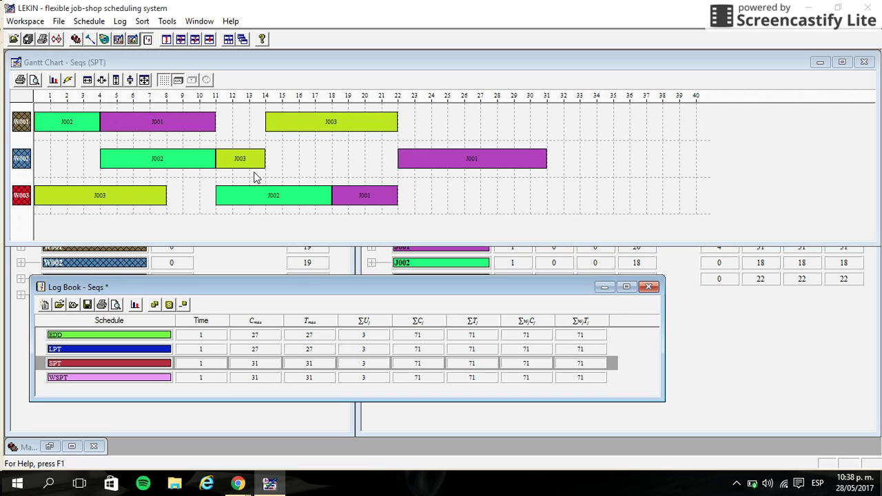
Start a Manual Entry schedule, then cancel it without saving.
{"action": "left_click", "coordinate": [100, 22]}
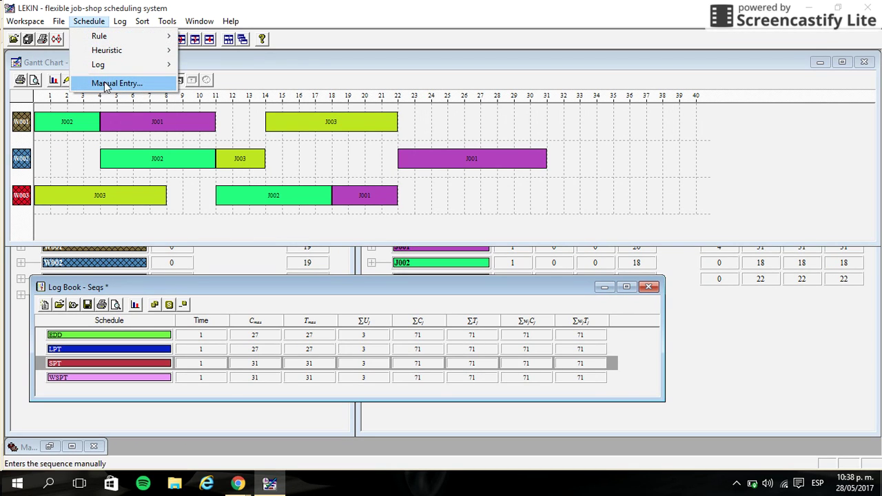
{"action": "left_click", "coordinate": [104, 84]}
{"action": "left_click_drag", "start_coordinate": [448, 161], "coordinate": [486, 236]}
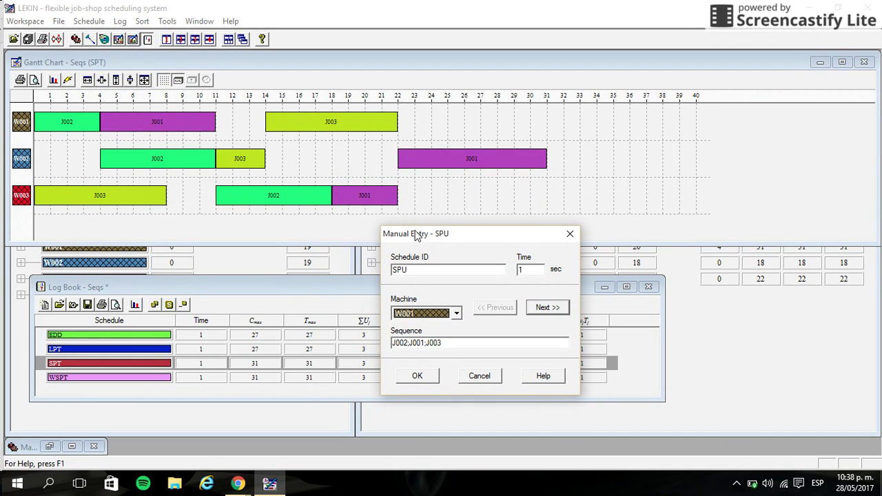
{"action": "left_click", "coordinate": [571, 234]}
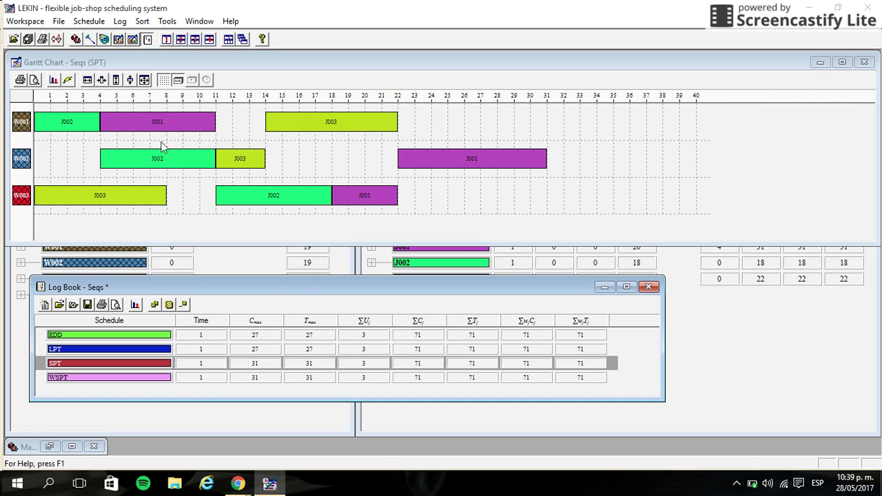
Review the SPT schedule's performance summary, noting makespan 31, then close it.
{"action": "left_click", "coordinate": [69, 82]}
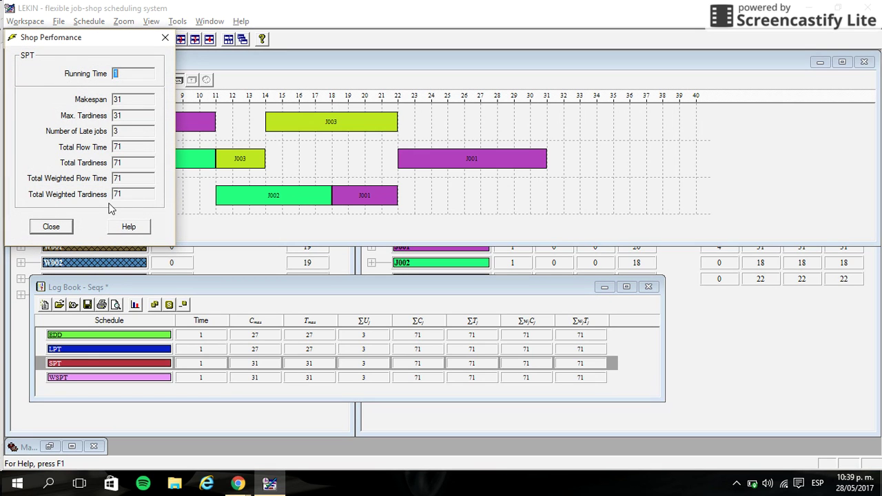
{"action": "double_click", "coordinate": [124, 99]}
{"action": "left_click", "coordinate": [52, 227]}
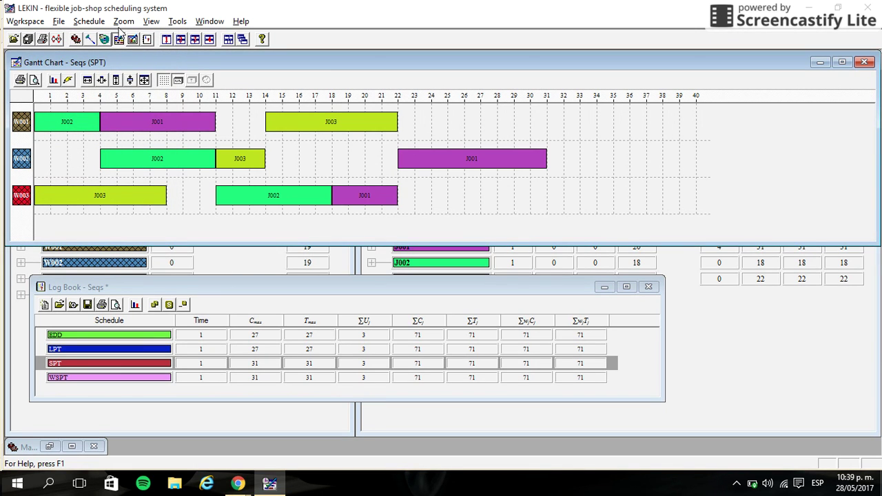
{"action": "left_click", "coordinate": [89, 21]}
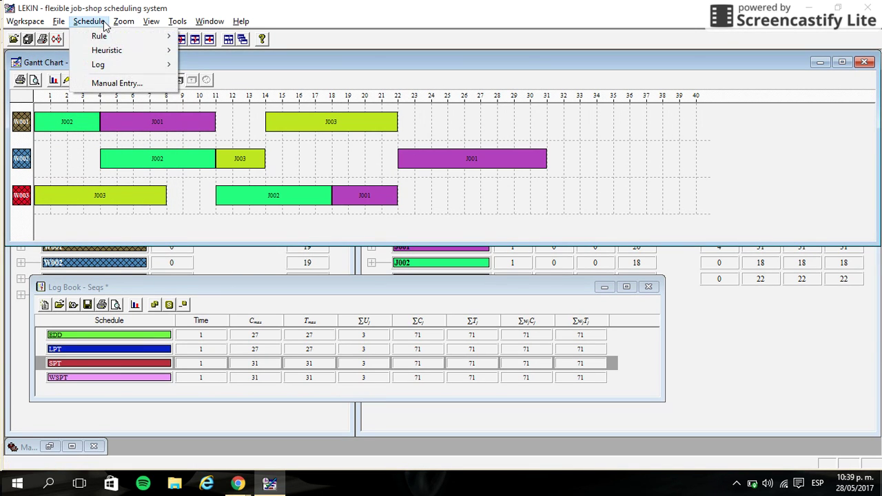
Manually enter an SPU schedule with machine W002 sequenced J002, J001, J003.
{"action": "left_click", "coordinate": [134, 91]}
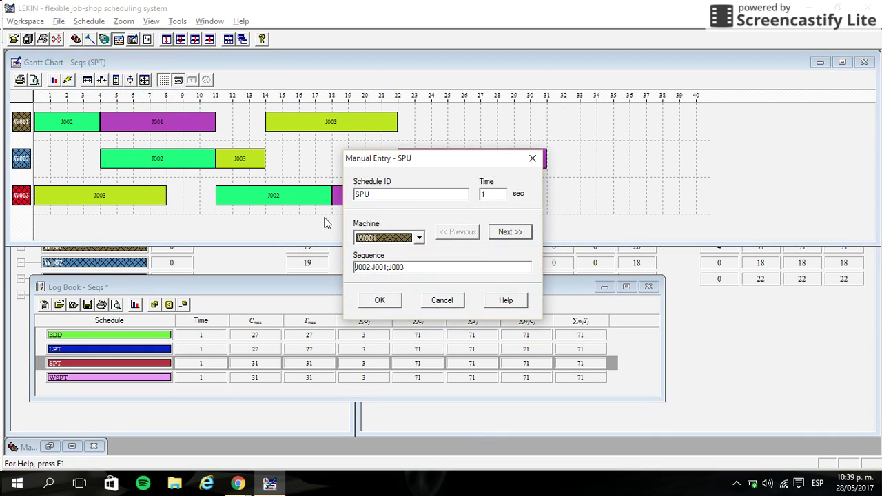
{"action": "left_click_drag", "start_coordinate": [378, 163], "coordinate": [395, 287]}
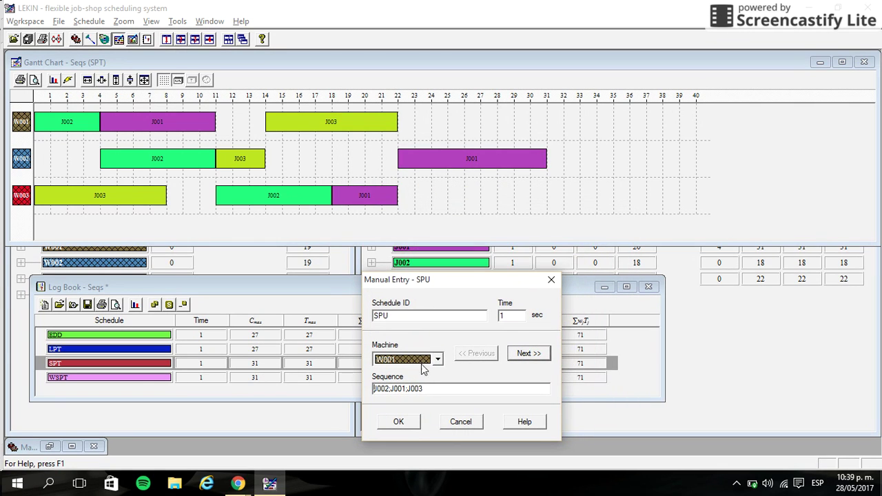
{"action": "left_click", "coordinate": [437, 360]}
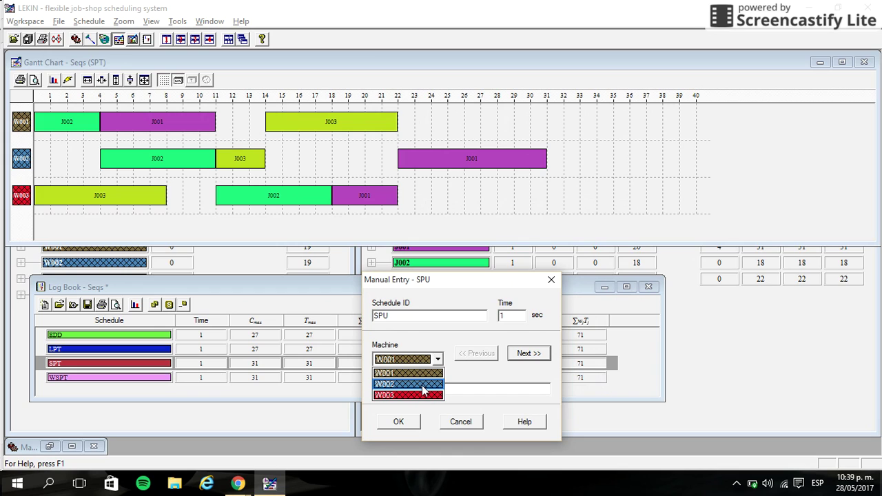
{"action": "left_click", "coordinate": [423, 384]}
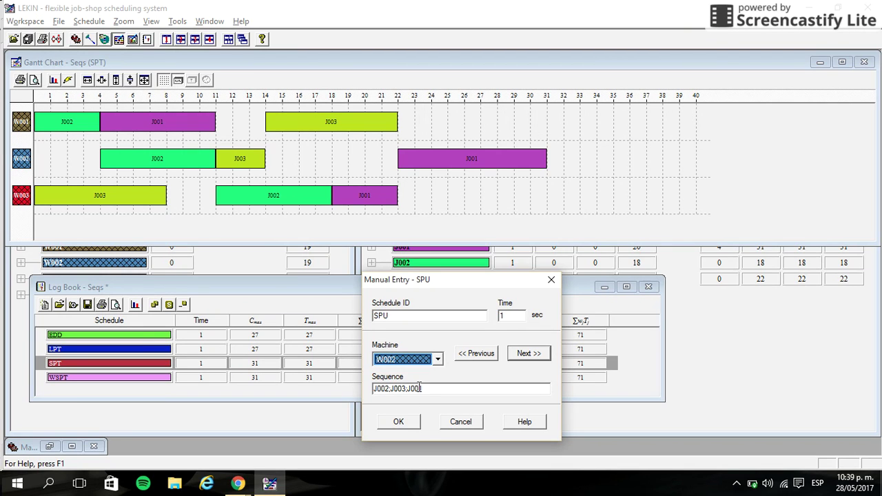
{"action": "left_click", "coordinate": [404, 389]}
{"action": "key", "text": "BackSpace"}
{"action": "type", "text": "1"}
{"action": "left_click", "coordinate": [402, 421]}
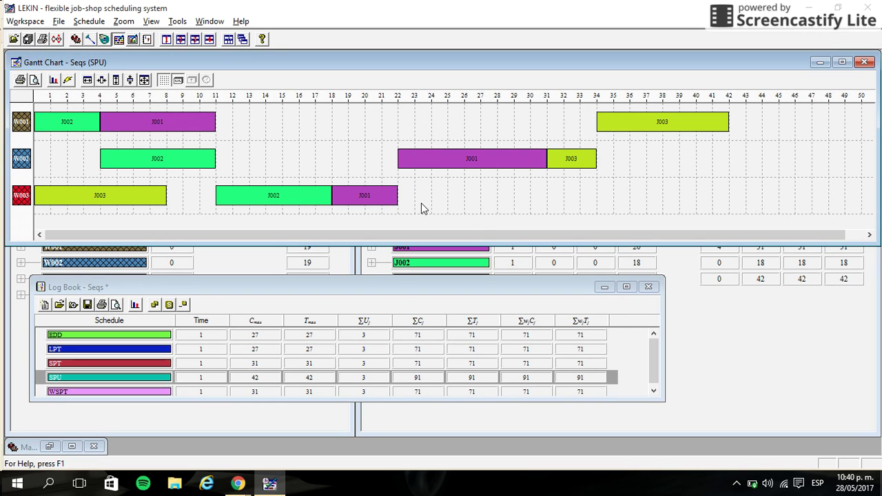
Stretch the Log Book down until all five schedules are listed, then open the Schedule > Rule menu.
{"action": "left_click_drag", "start_coordinate": [439, 401], "coordinate": [441, 418]}
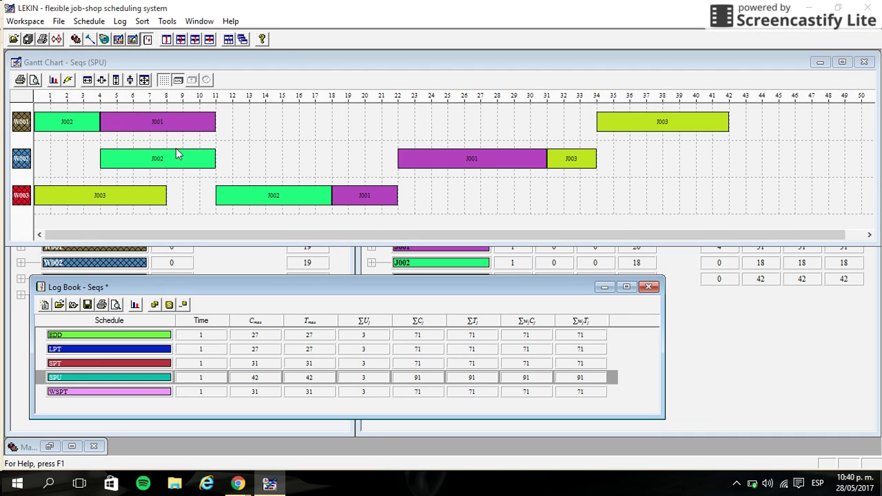
{"action": "left_click", "coordinate": [89, 21]}
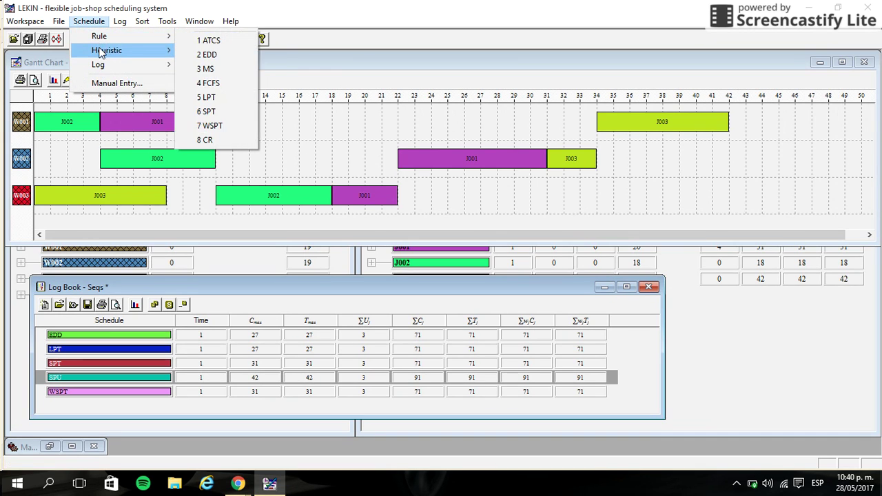
{"action": "mouse_move", "coordinate": [110, 36]}
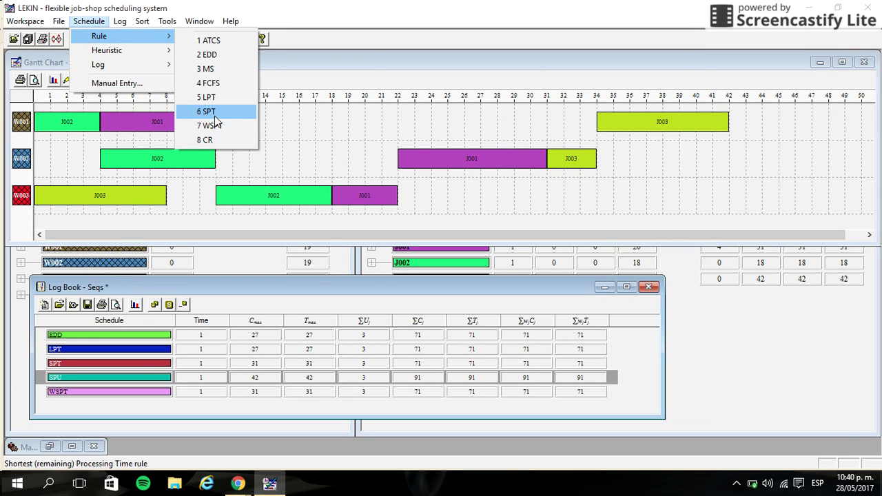
Dismiss the Rule menu without changes and resize the Log Book window taller.
{"action": "left_click", "coordinate": [419, 285]}
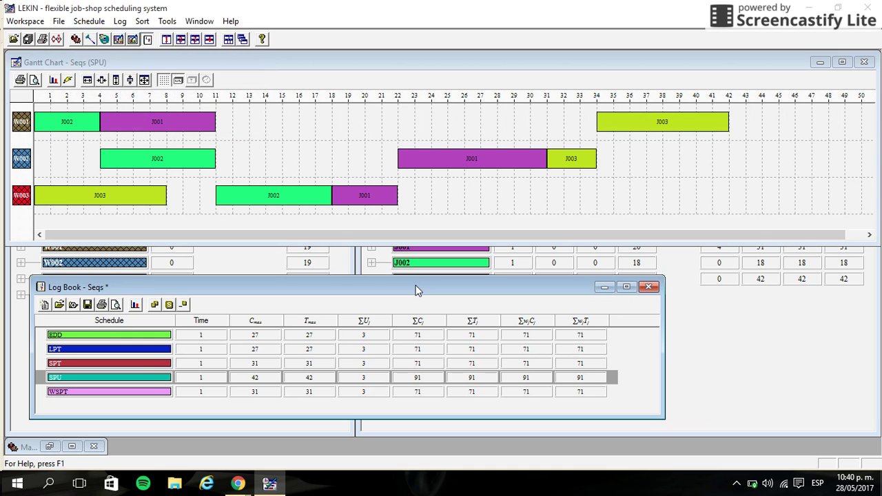
{"action": "mouse_move", "coordinate": [419, 281]}
{"action": "left_mouse_down"}
{"action": "mouse_move", "coordinate": [418, 207]}
{"action": "mouse_move", "coordinate": [416, 268]}
{"action": "left_mouse_up"}
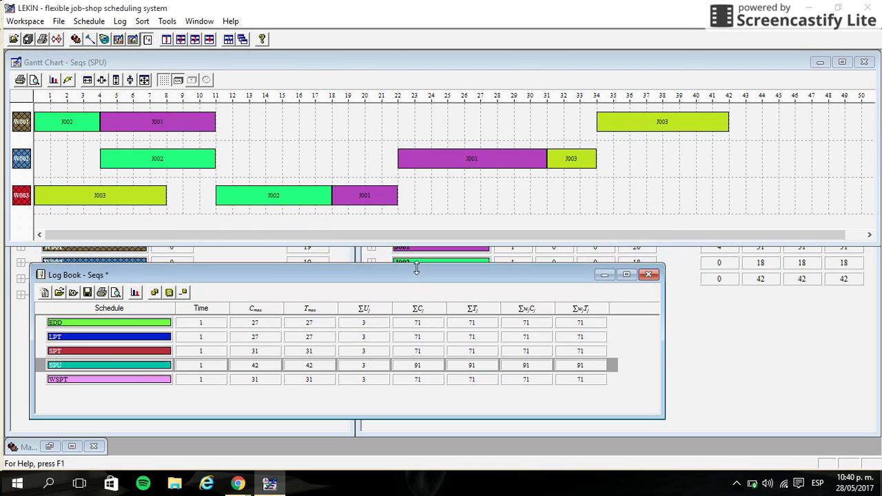
{"action": "left_click", "coordinate": [648, 275]}
{"action": "left_click_drag", "start_coordinate": [341, 265], "coordinate": [342, 246]}
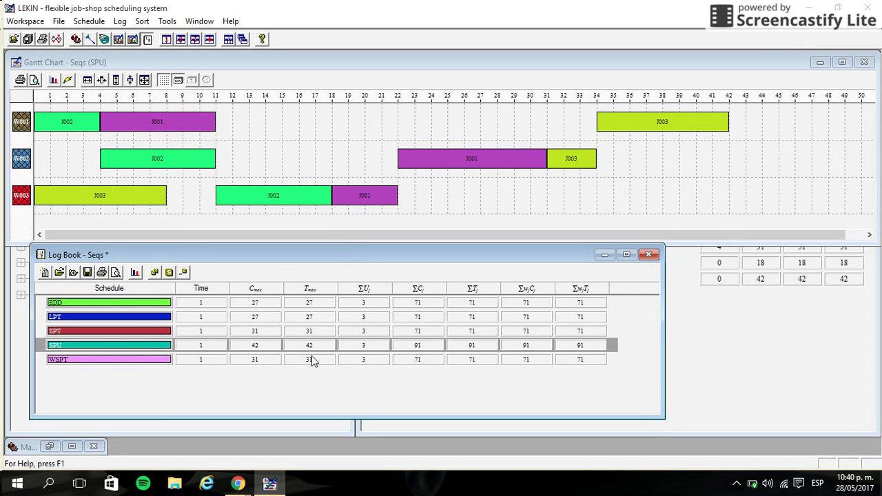
View the SPT, LPT, EDD, SPU and WSPT Gantt charts in turn, ending on WSPT, then close the Log Book.
{"action": "left_click", "coordinate": [252, 332]}
{"action": "left_click", "coordinate": [253, 318]}
{"action": "left_click", "coordinate": [256, 305]}
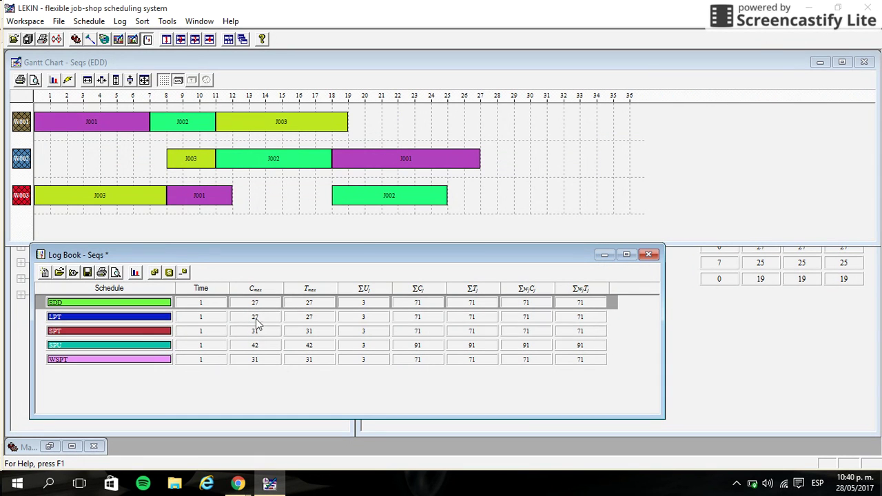
{"action": "left_click", "coordinate": [256, 318]}
{"action": "left_click", "coordinate": [258, 332]}
{"action": "left_click", "coordinate": [260, 345]}
{"action": "left_click", "coordinate": [265, 359]}
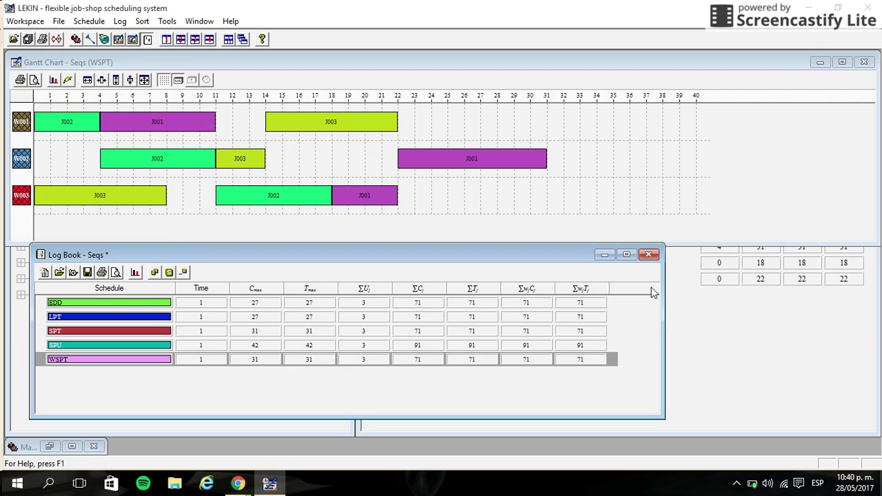
{"action": "left_click", "coordinate": [647, 255]}
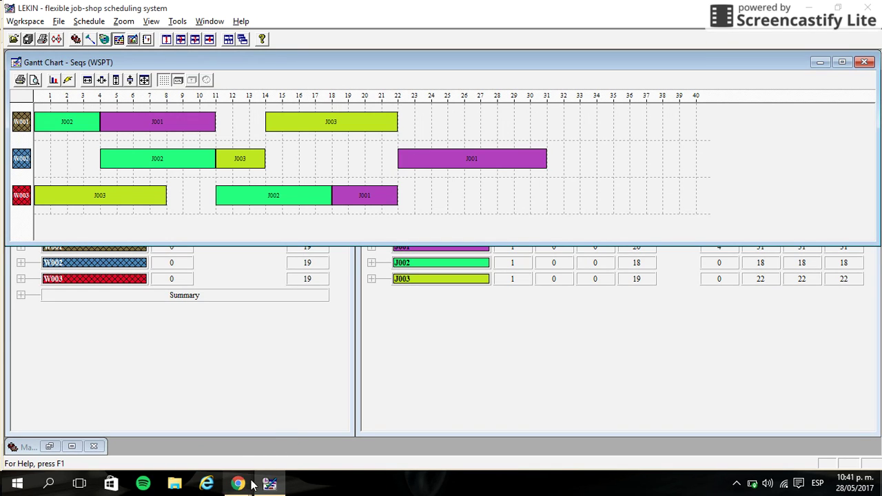
Bring Chrome's Google page in front of LEKIN and show Screencastify's END RECORDING panel.
{"action": "mouse_move", "coordinate": [248, 488]}
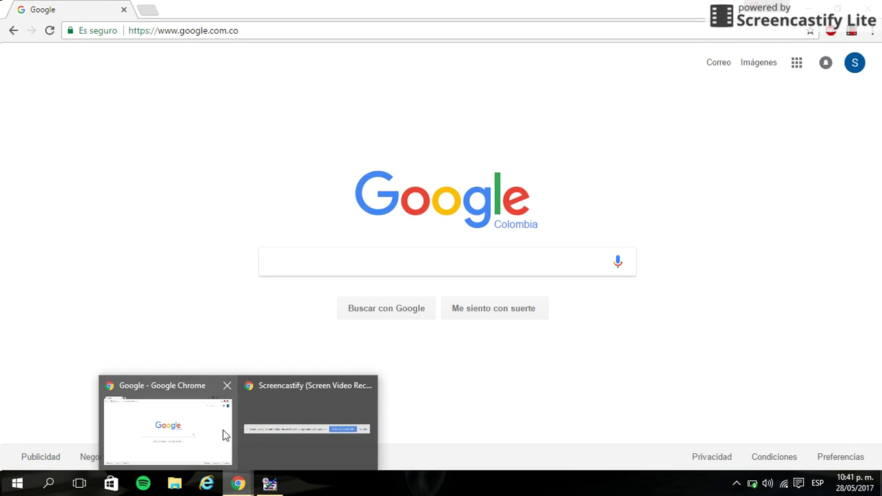
{"action": "left_click", "coordinate": [226, 429]}
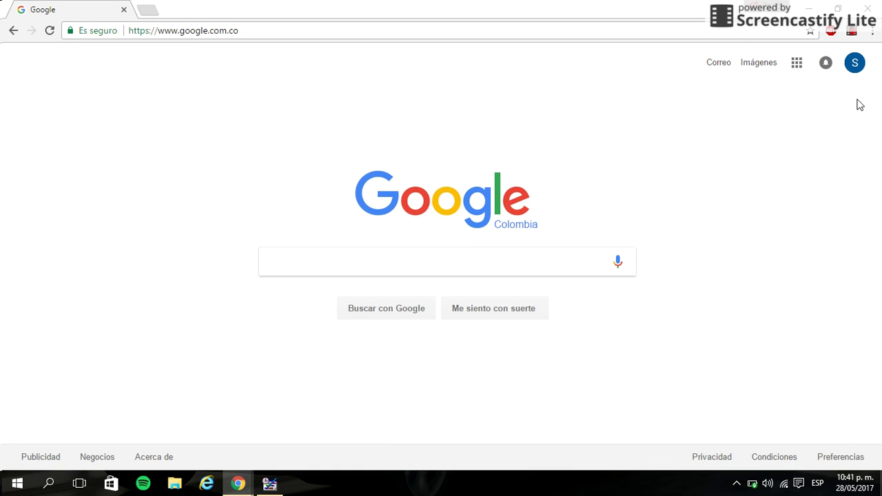
{"action": "left_click", "coordinate": [850, 35]}
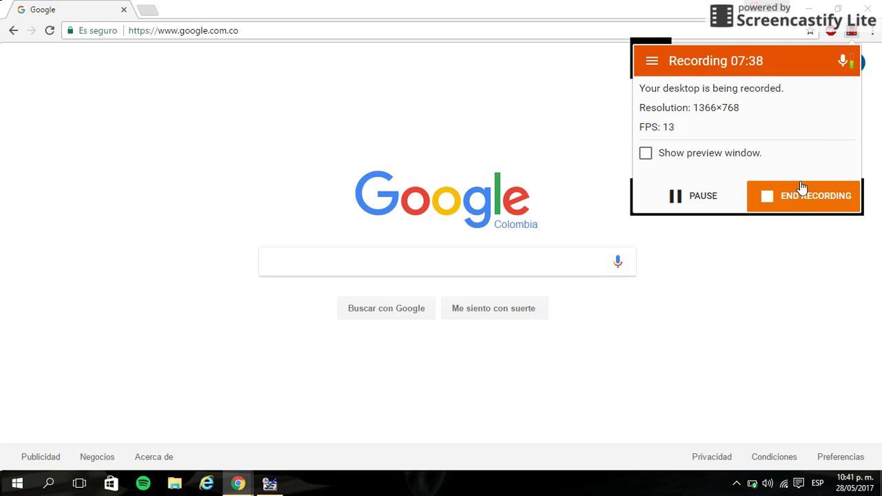